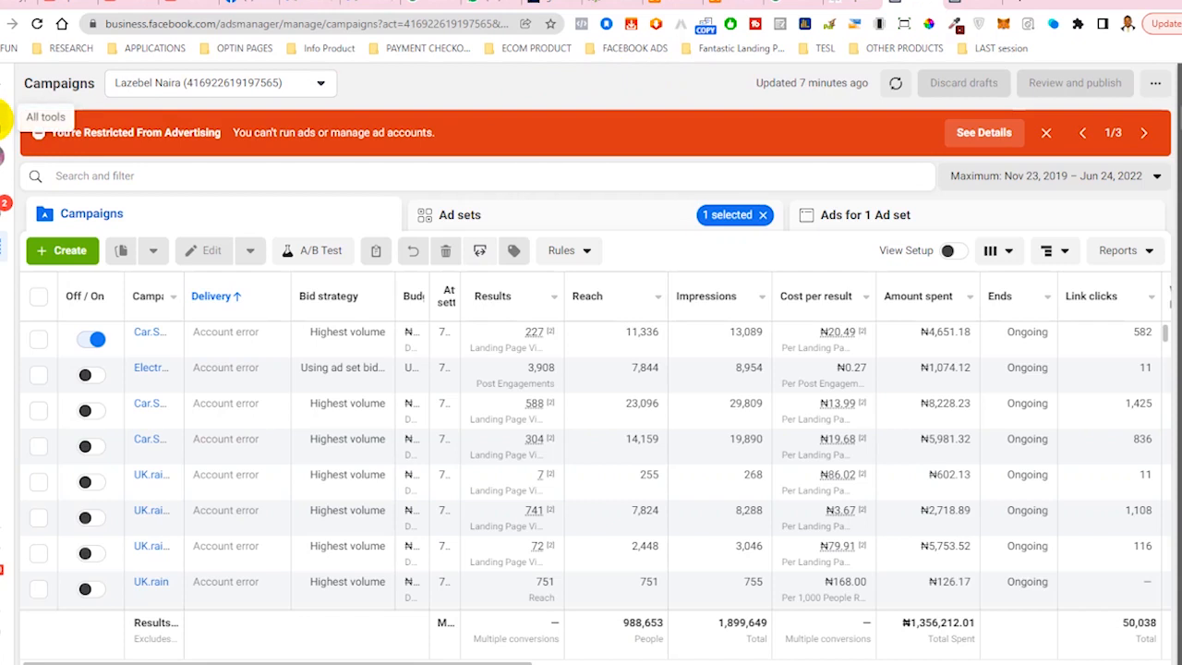
- Open the ad account's Audiences page from the full set of business tools
left_click(3, 117)
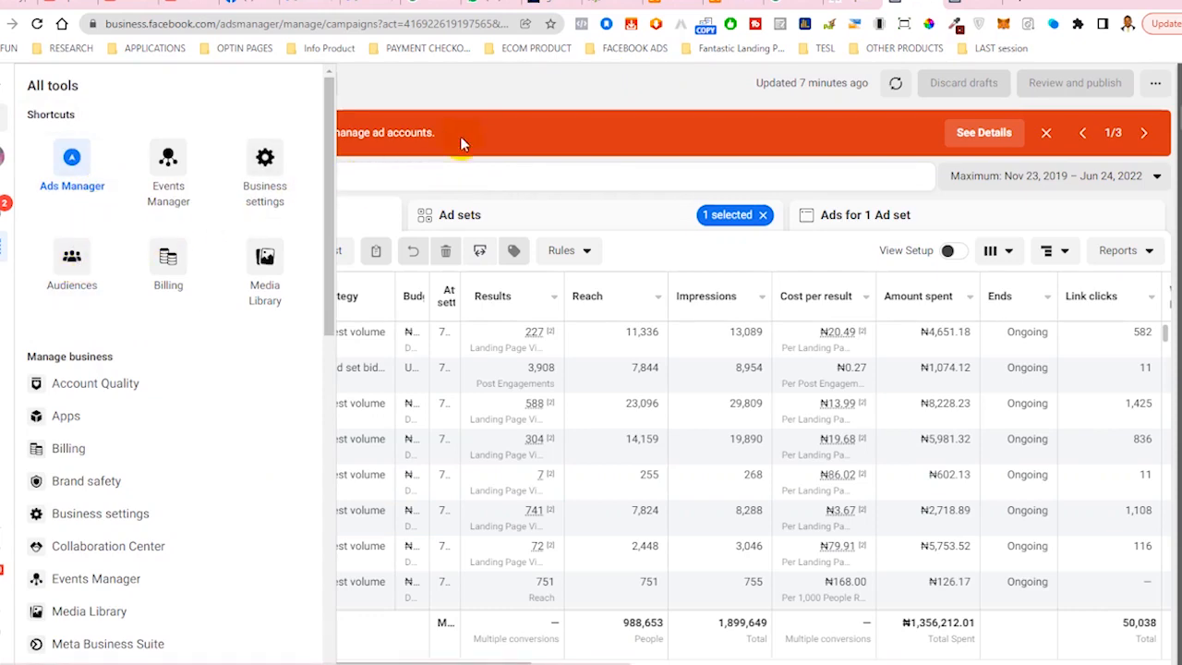
left_click(718, 83)
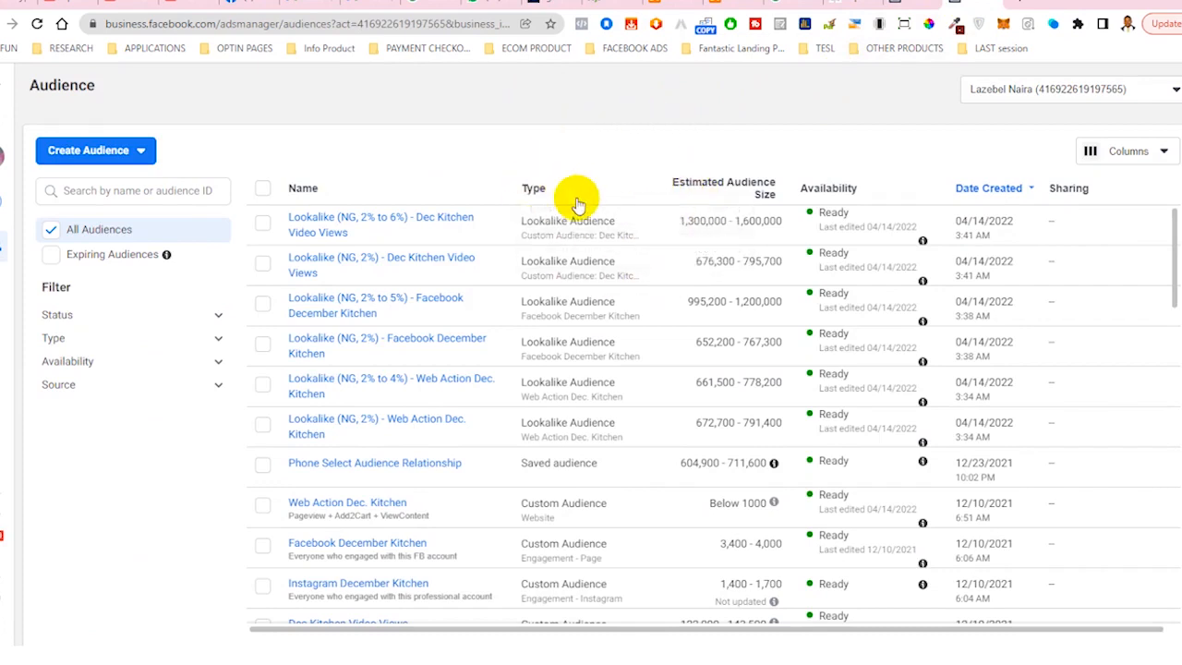
mouse_move(333, 238)
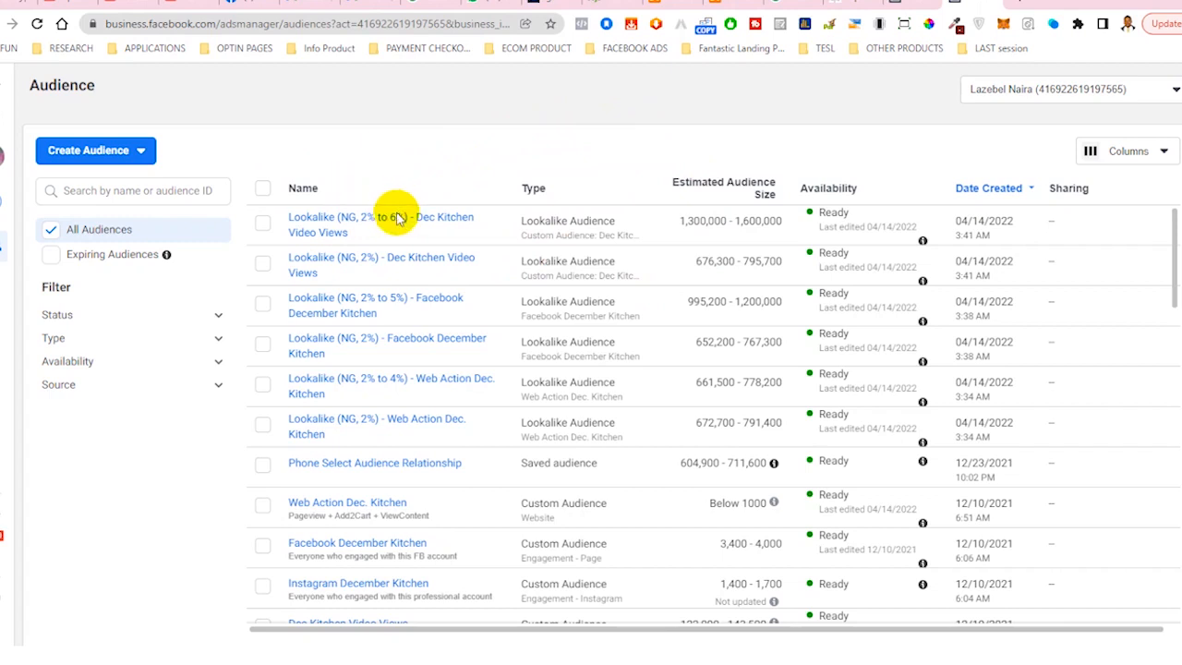
mouse_move(395, 242)
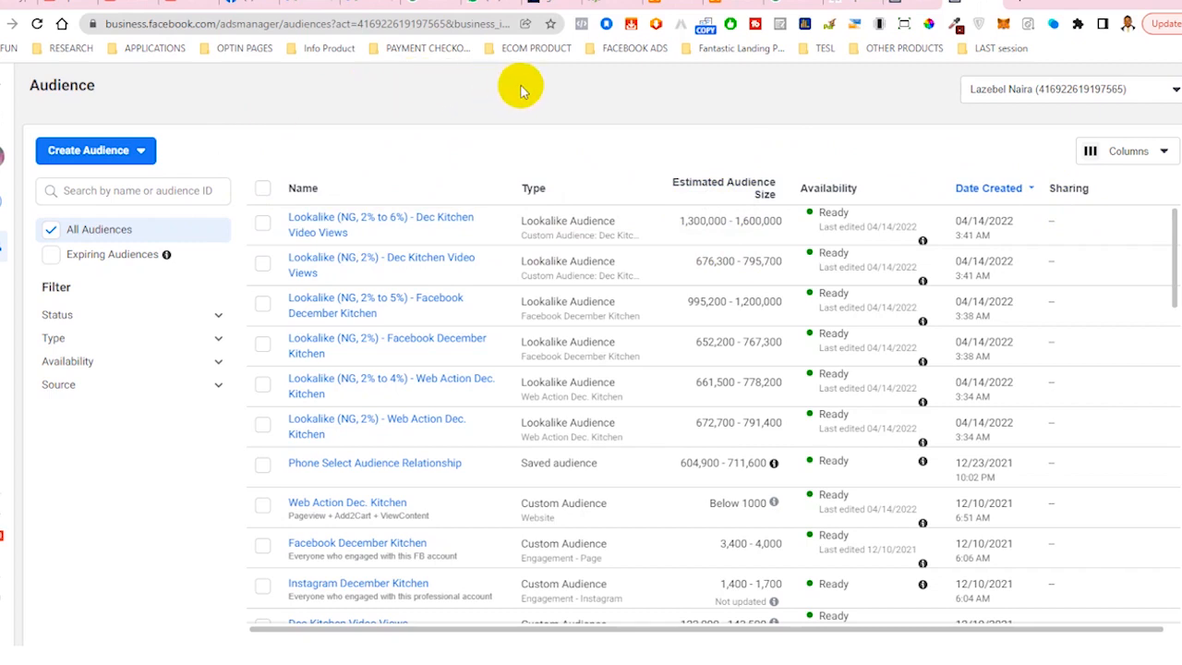
- Start a new Custom Audience with Video as its source
left_click(122, 149)
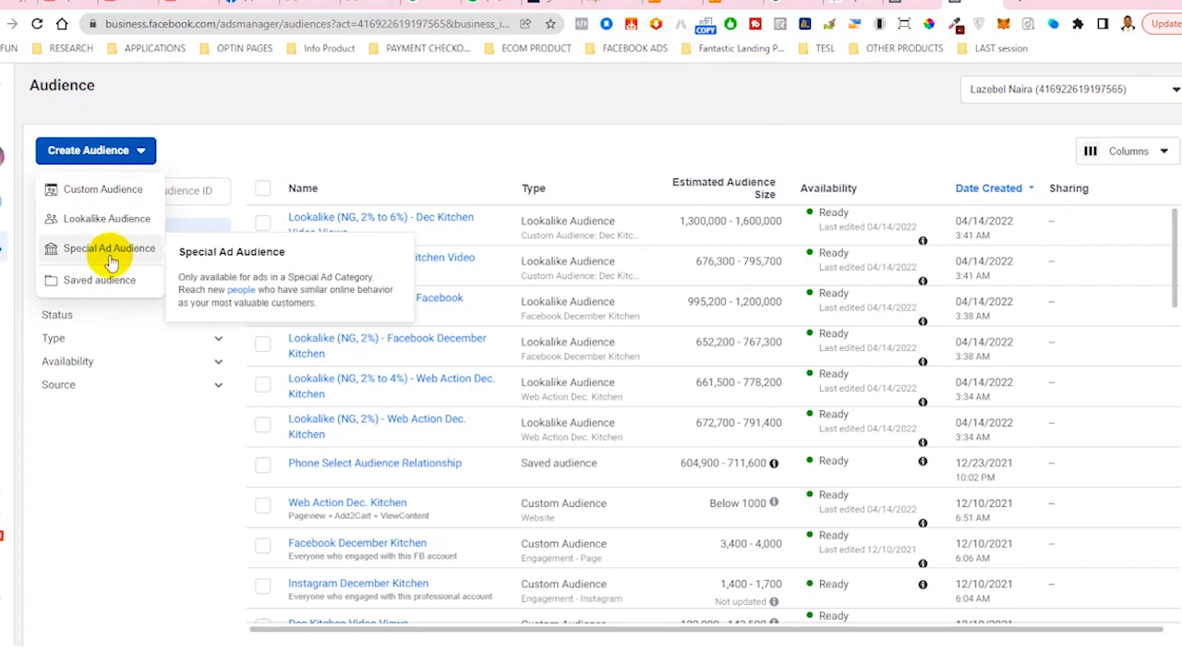
left_click(99, 192)
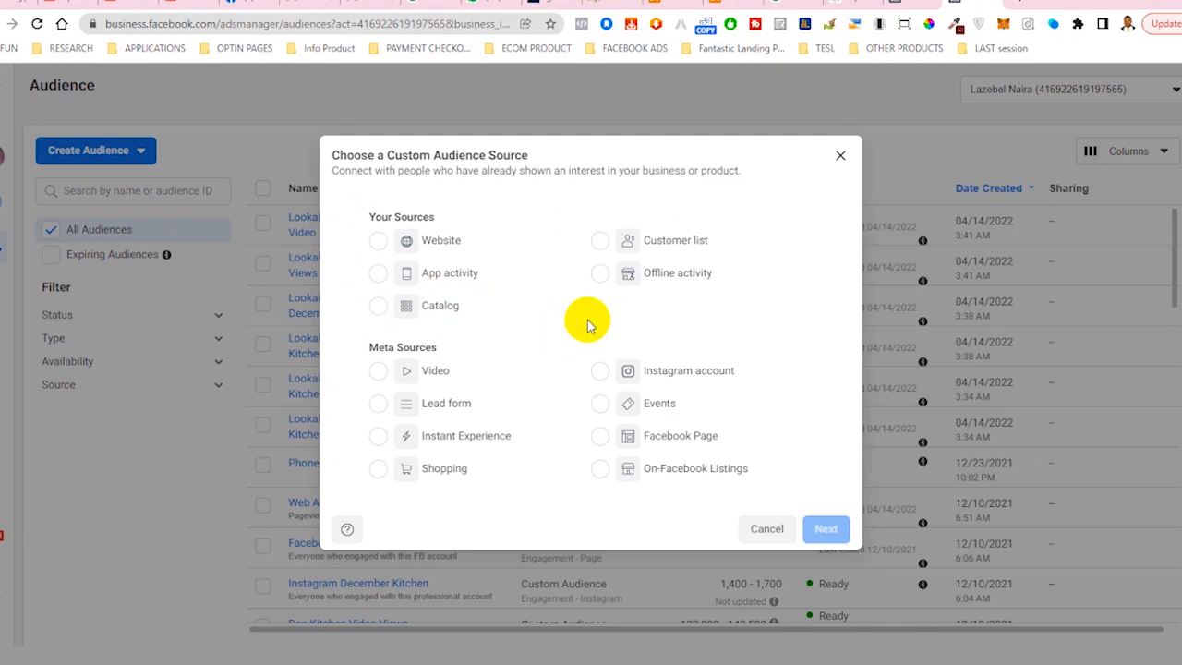
left_click(377, 374)
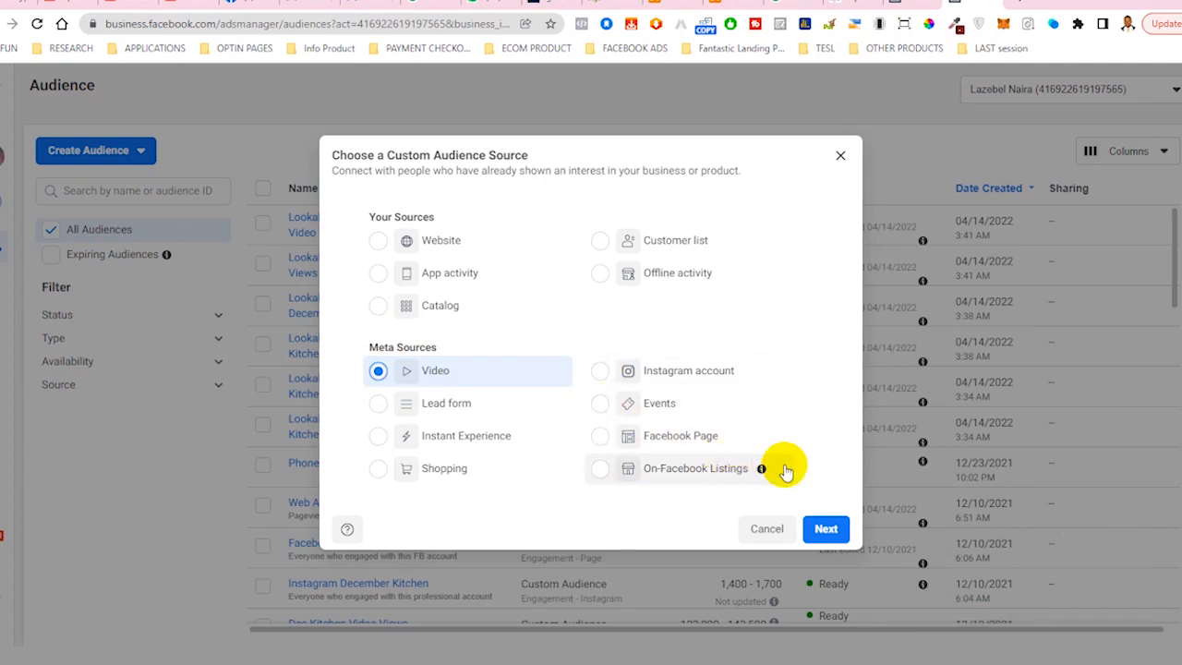
left_click(825, 529)
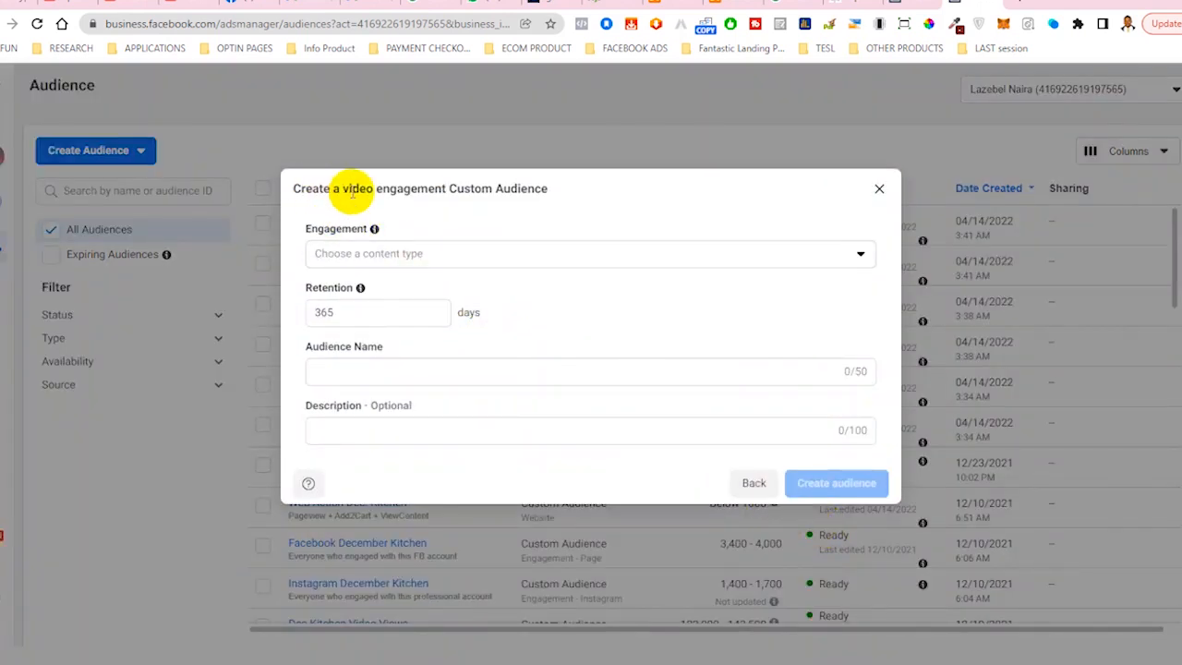
- Set the engagement to people who viewed at least 3 seconds and people who watched 95% of the video
left_click(689, 254)
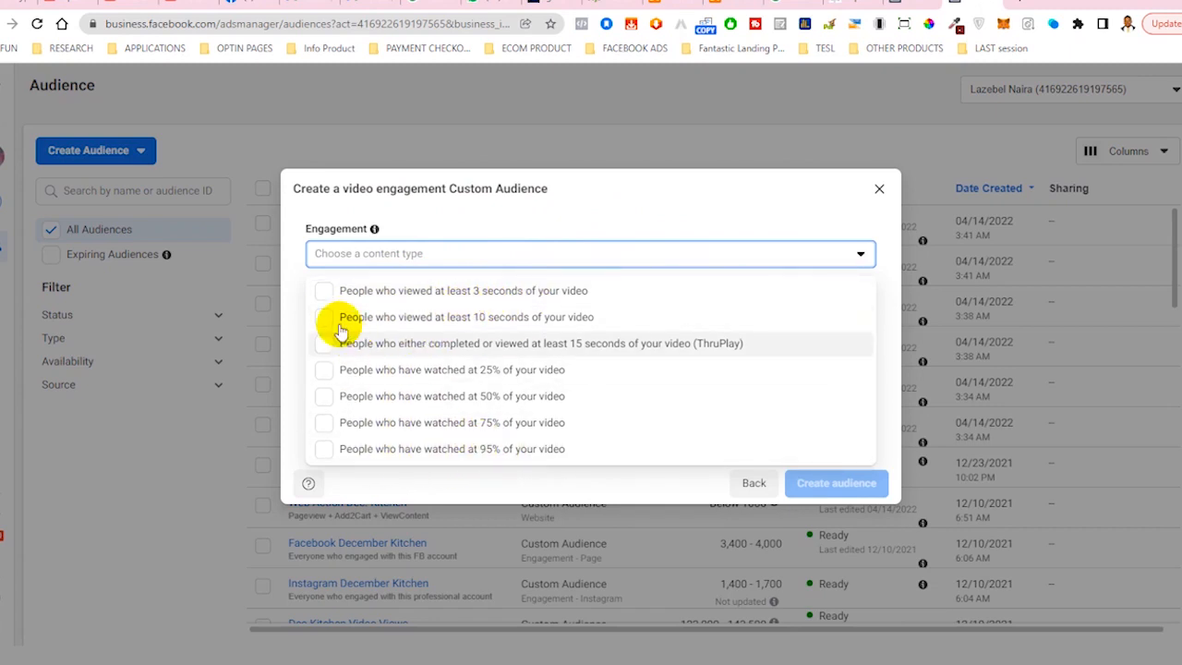
left_click(327, 294)
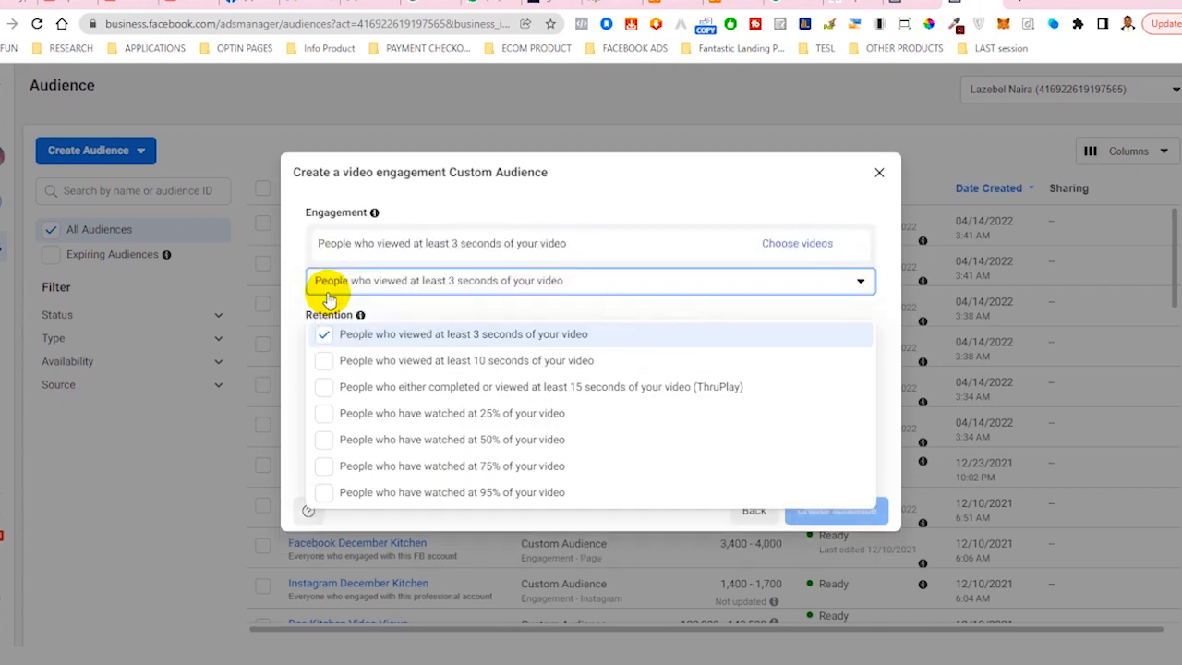
left_click(325, 492)
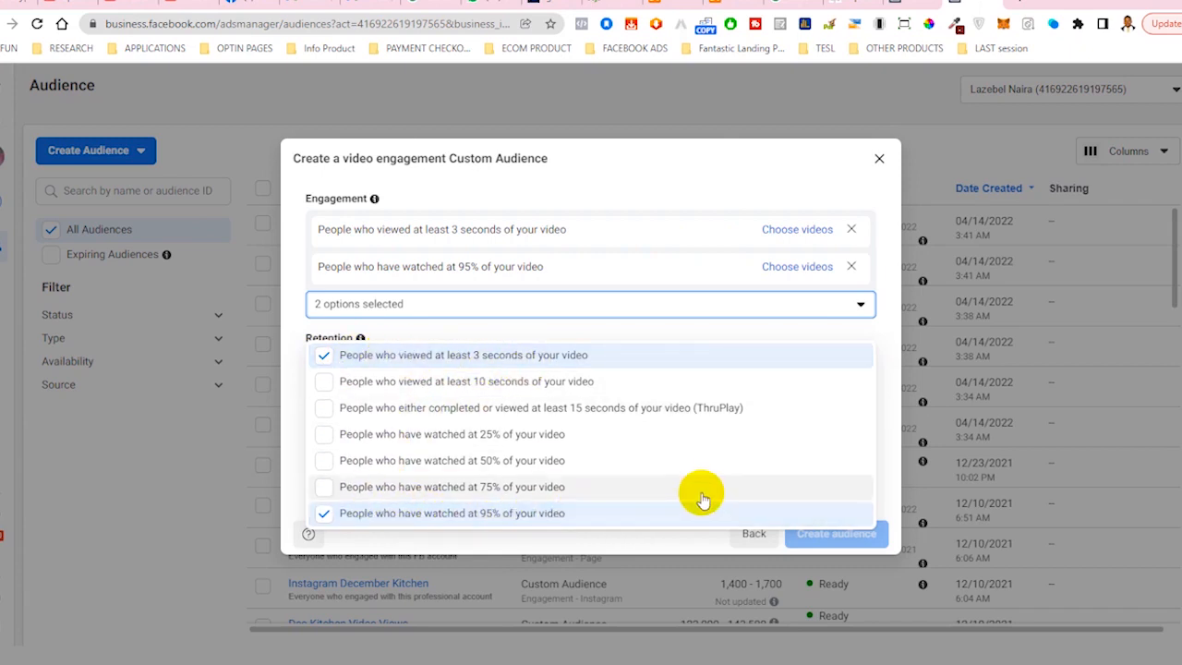
left_click(877, 308)
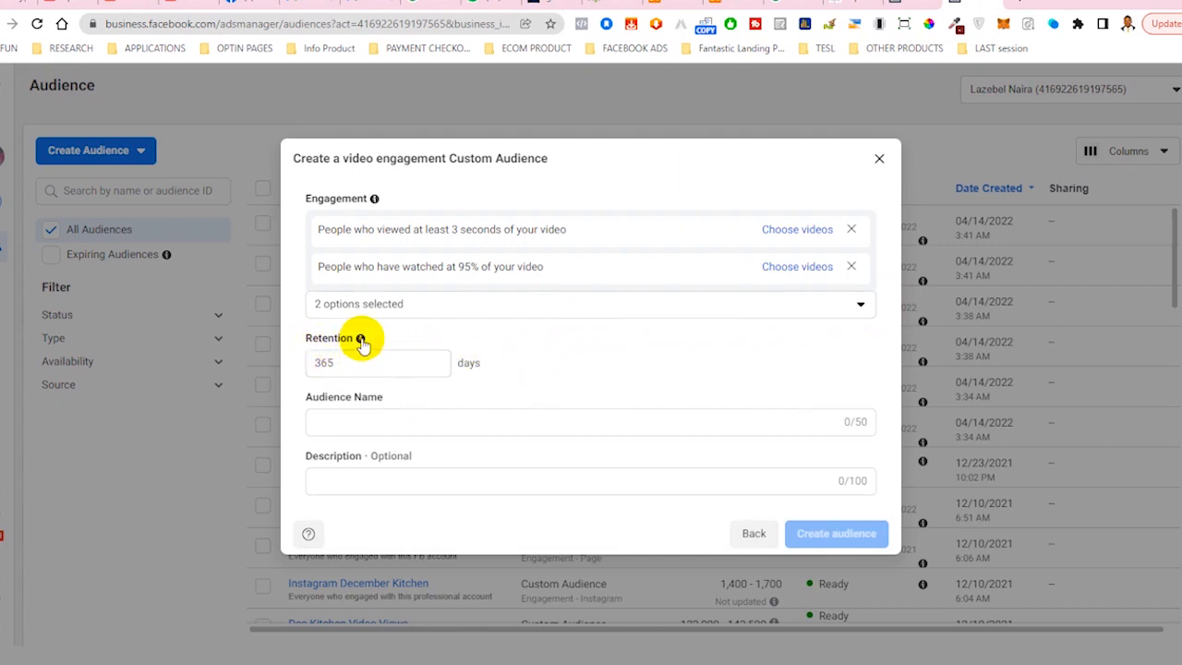
- Check the explanation of Retention and set the audience retention to 60 days
mouse_move(361, 340)
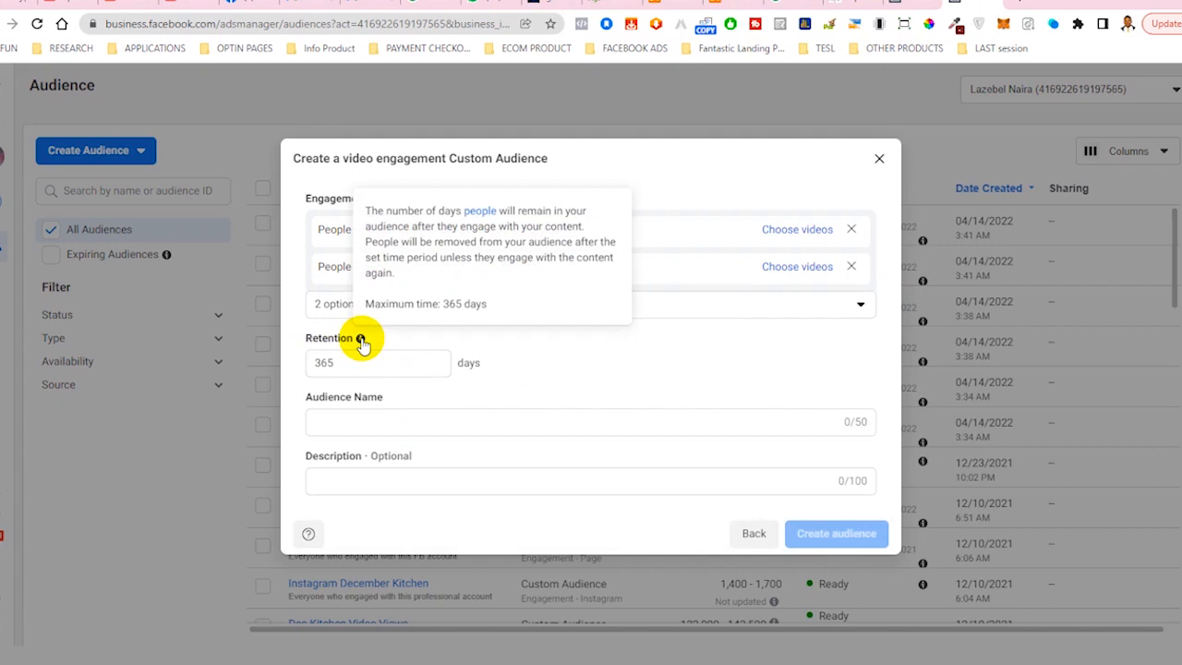
left_click_drag(345, 362, 283, 362)
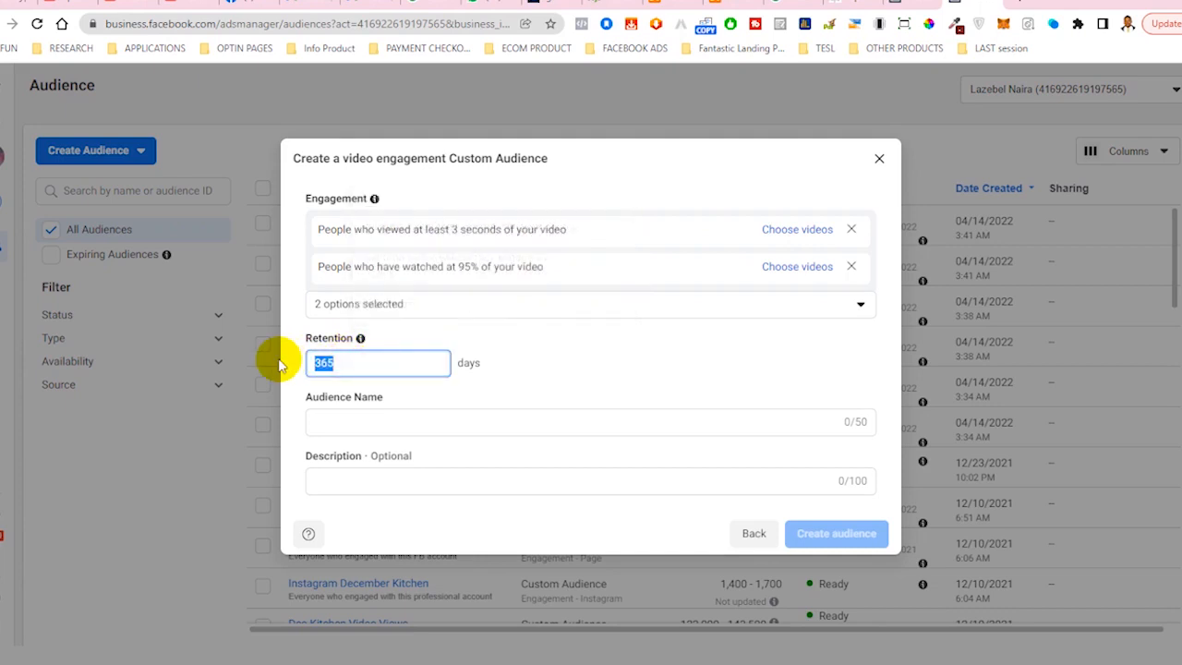
type("60")
left_click(525, 371)
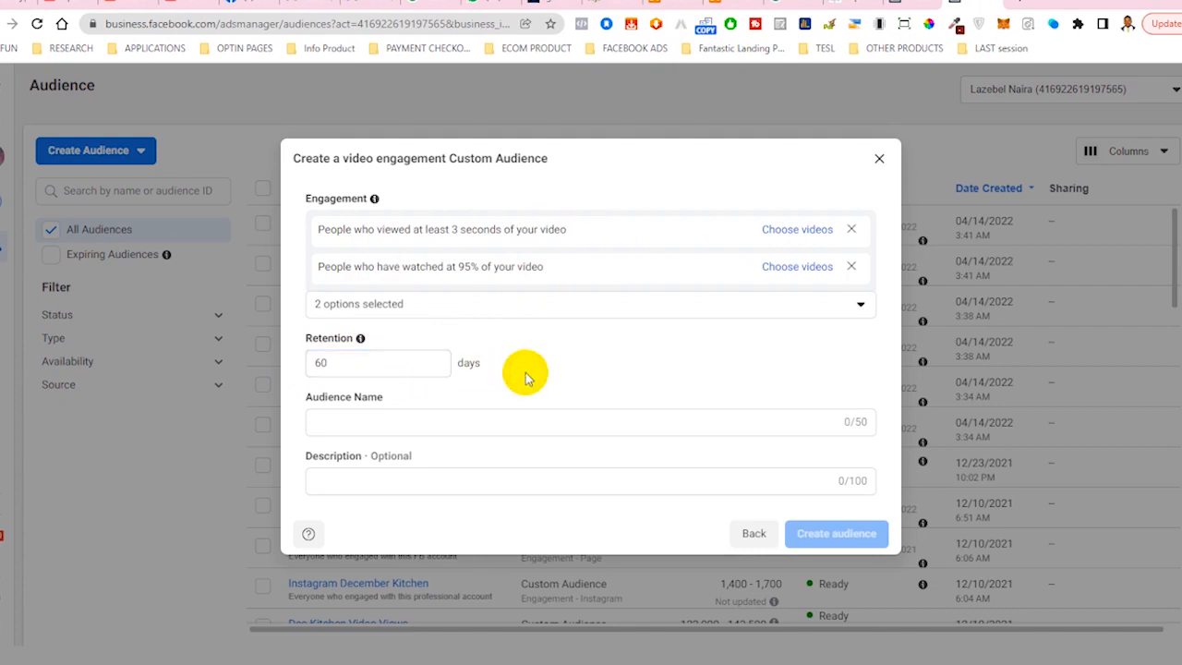
- Name the audience "VideoVies CSC" and describe it as "those who watched 3% and 95%"
left_click(359, 424)
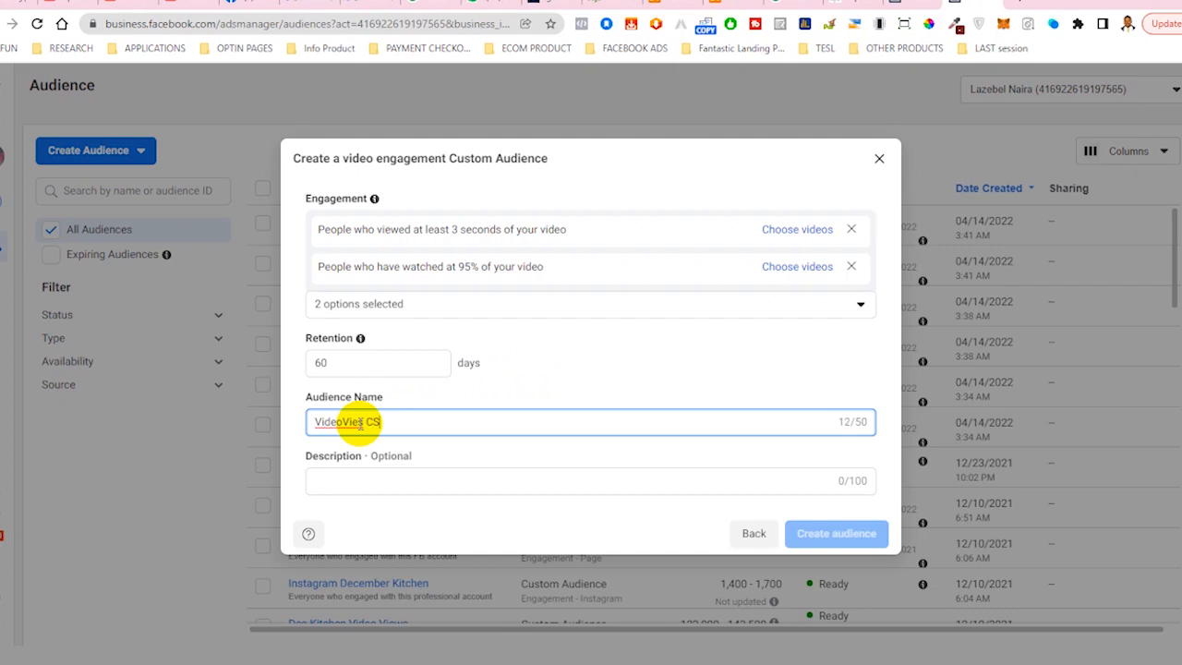
left_click(551, 369)
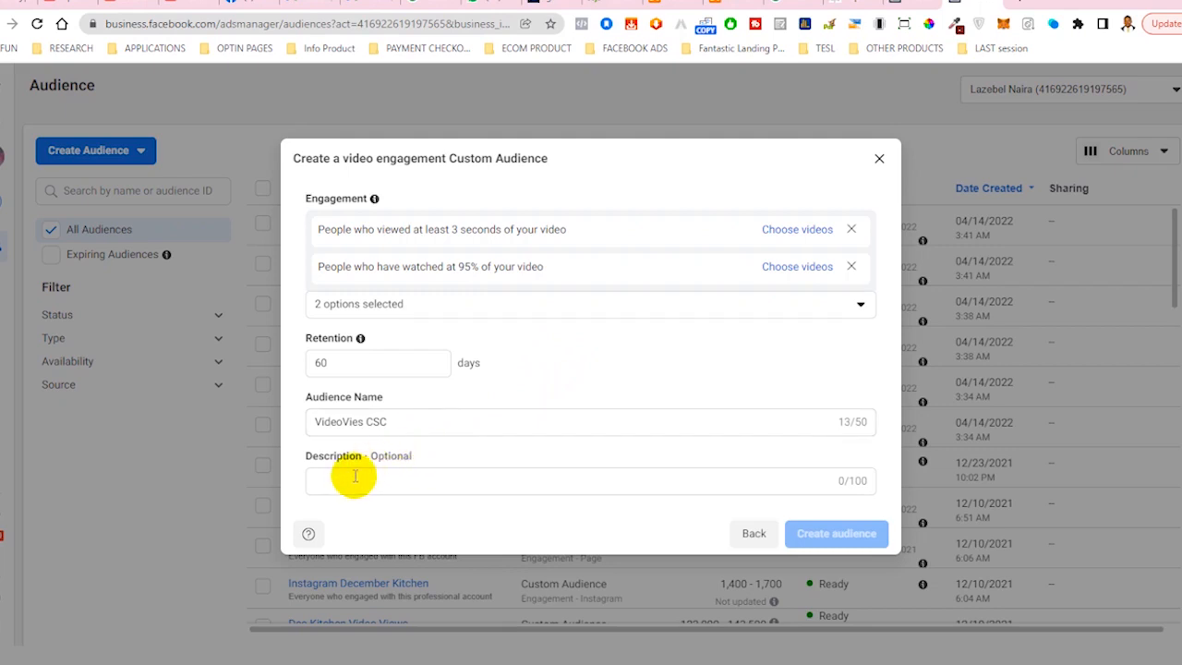
left_click(326, 482)
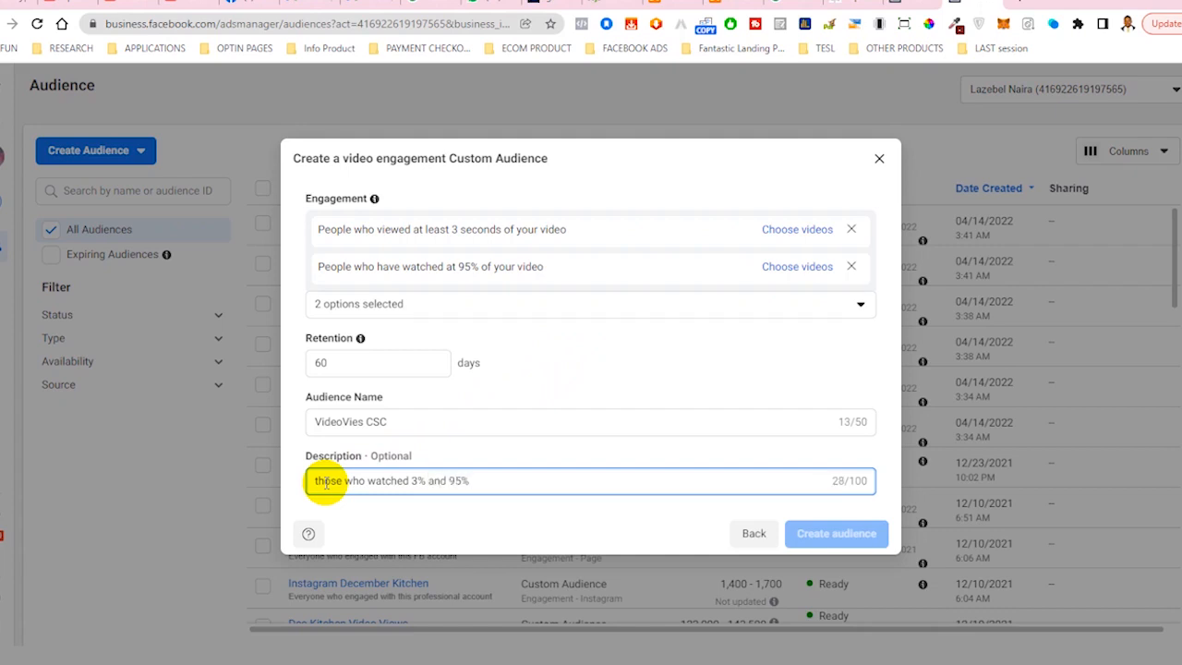
left_click(619, 448)
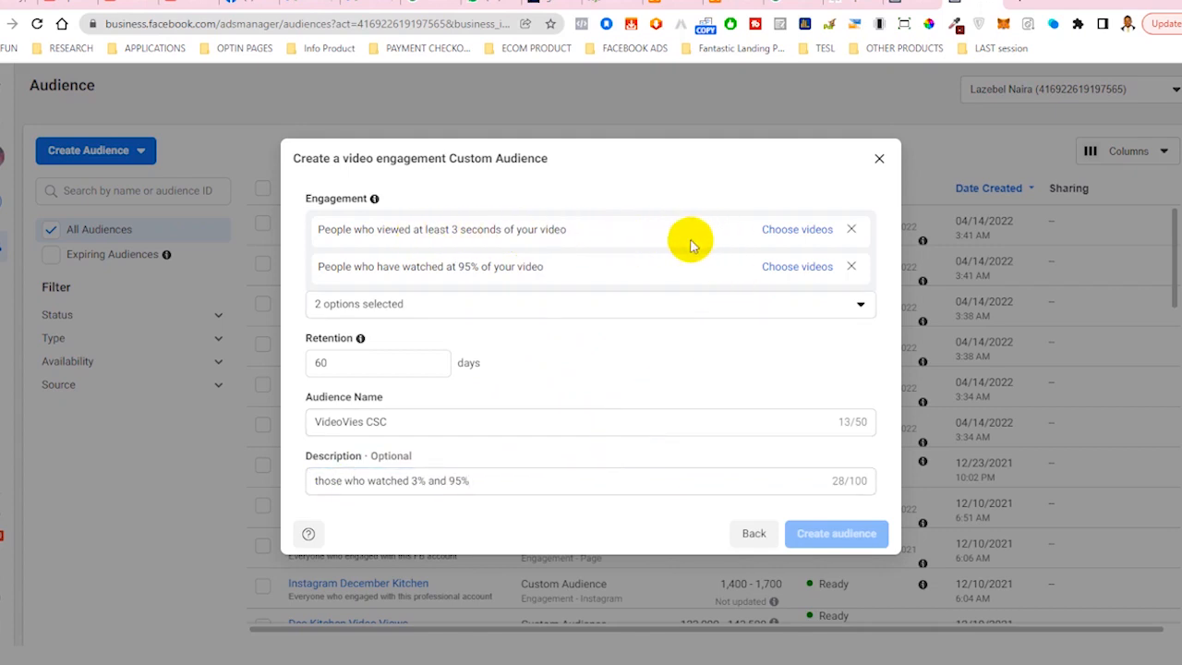
- For the 3-second viewers, select CAR.seat.mp4 and CAR. seat 2_1.mp4 from the Car Doctor Facebook page
left_click(796, 232)
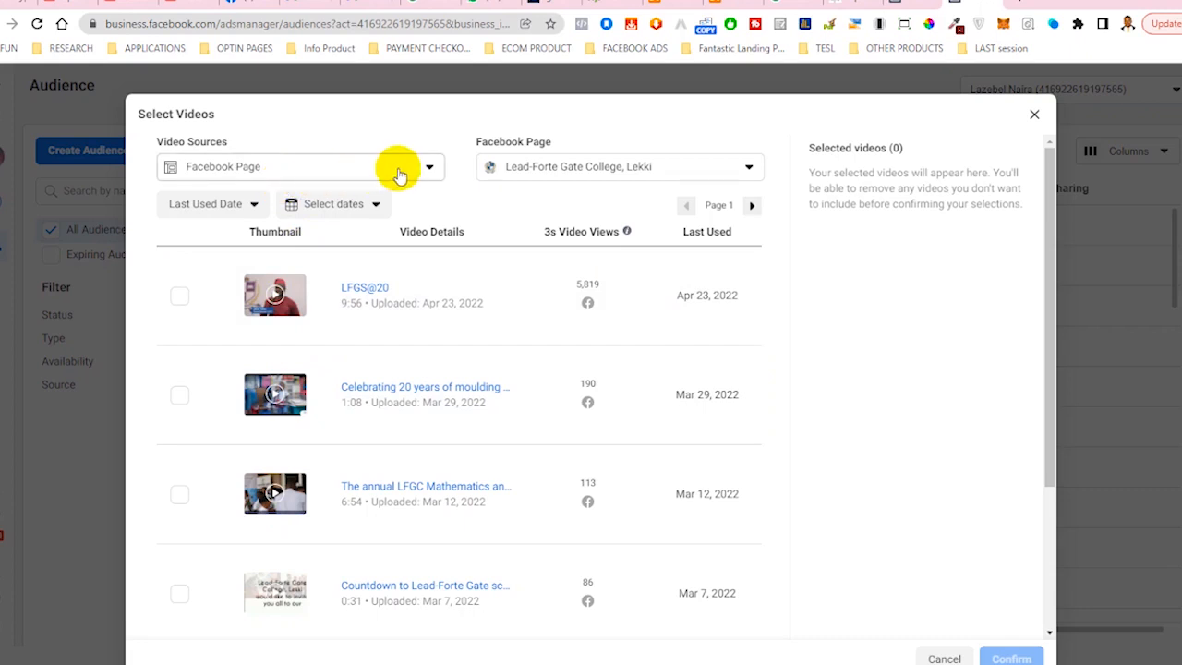
left_click(549, 167)
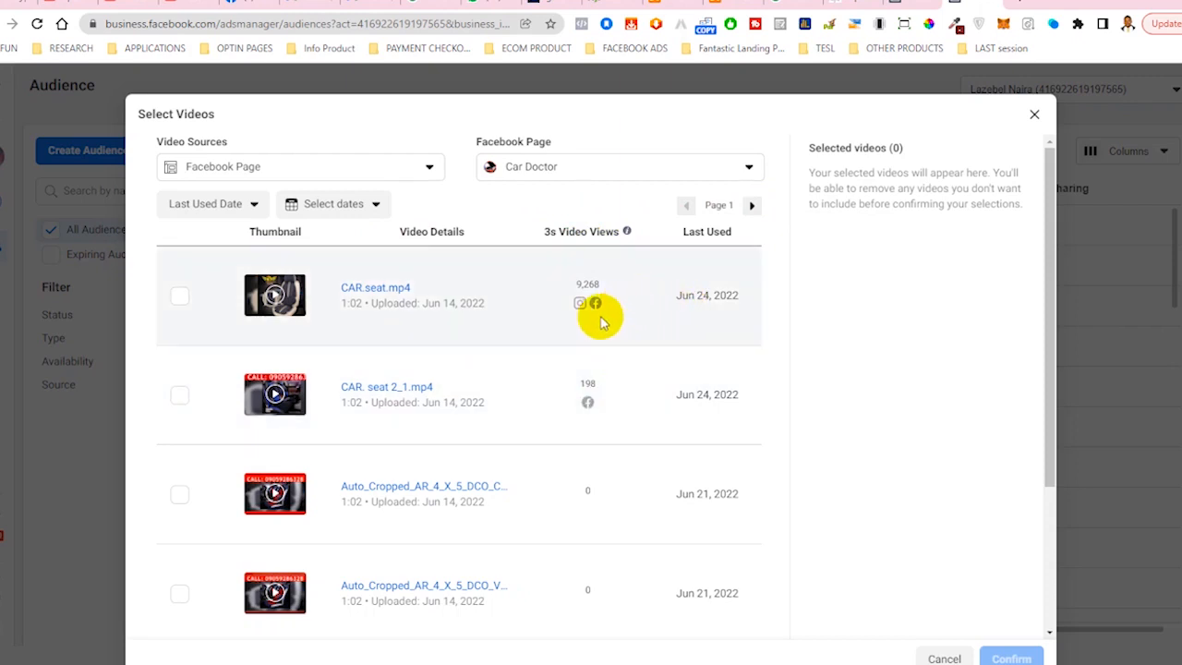
scroll(594, 494, "down", 3)
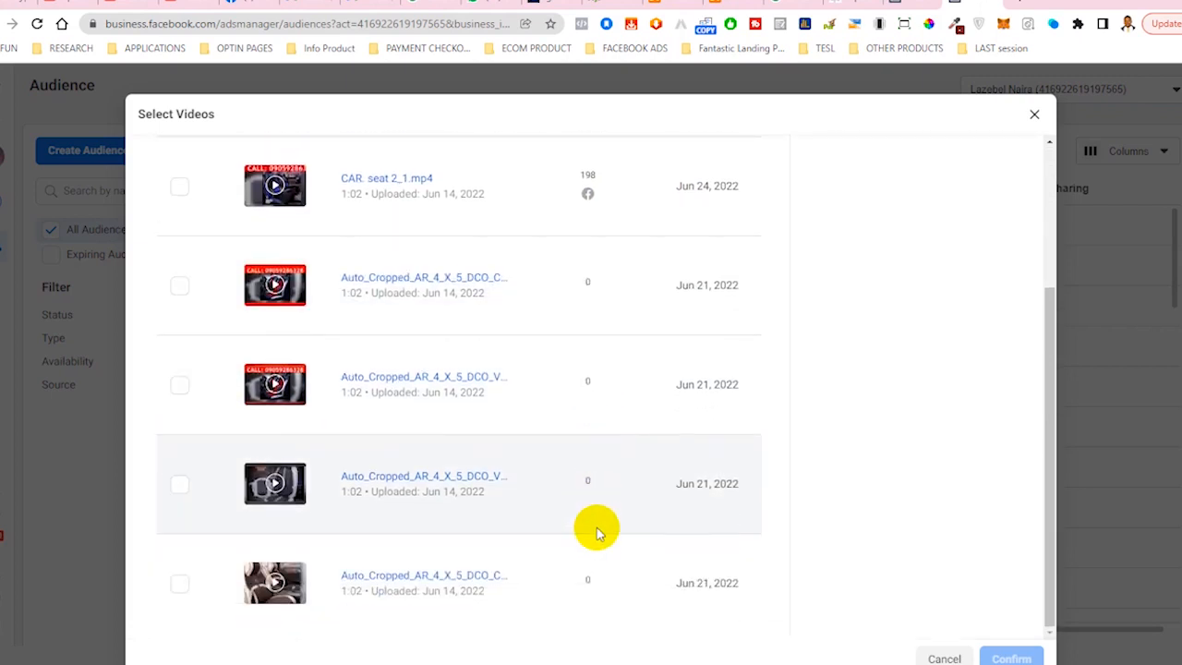
scroll(595, 534, "up", 3)
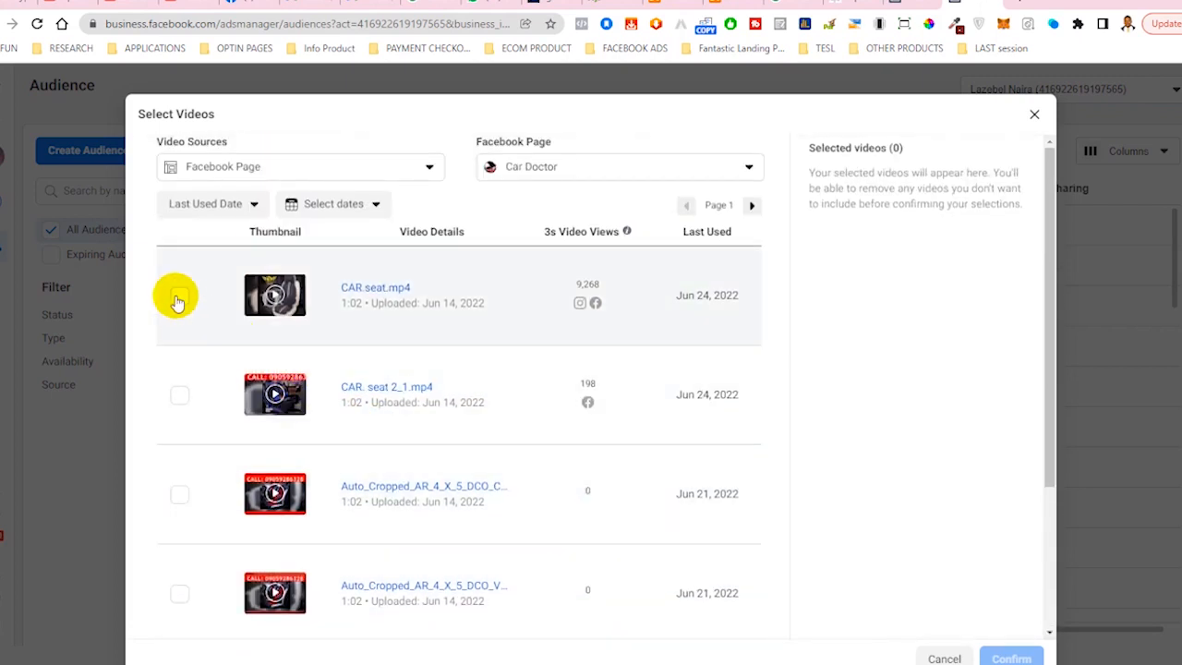
left_click(179, 297)
left_click(180, 397)
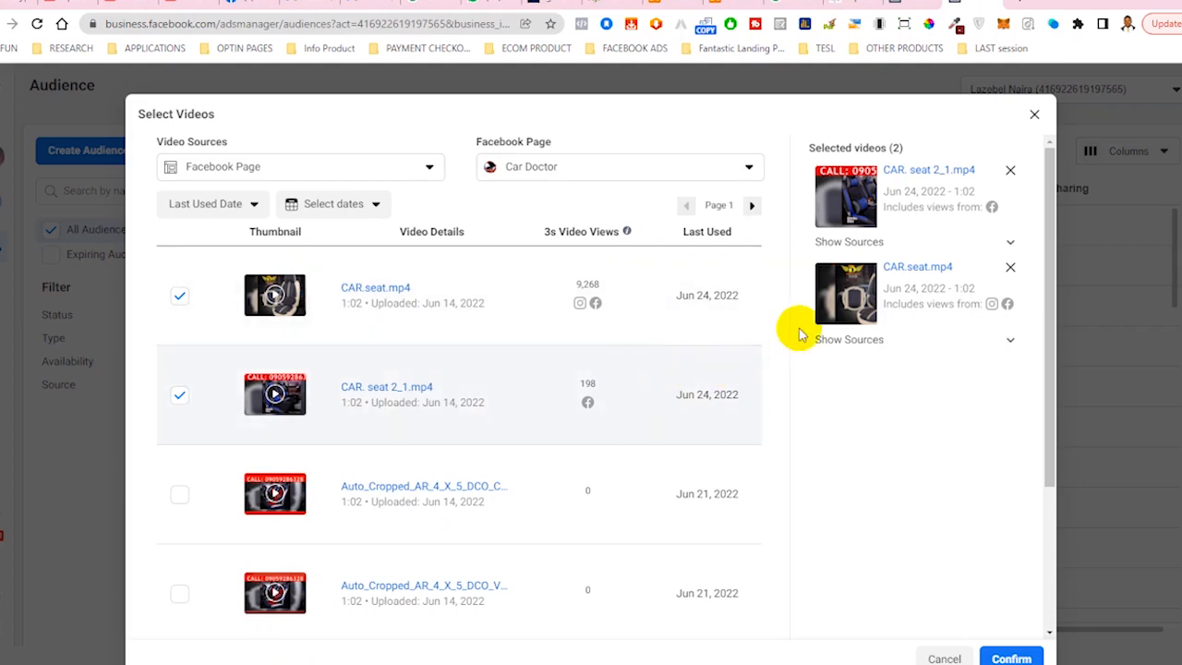
scroll(817, 379, "down", 1)
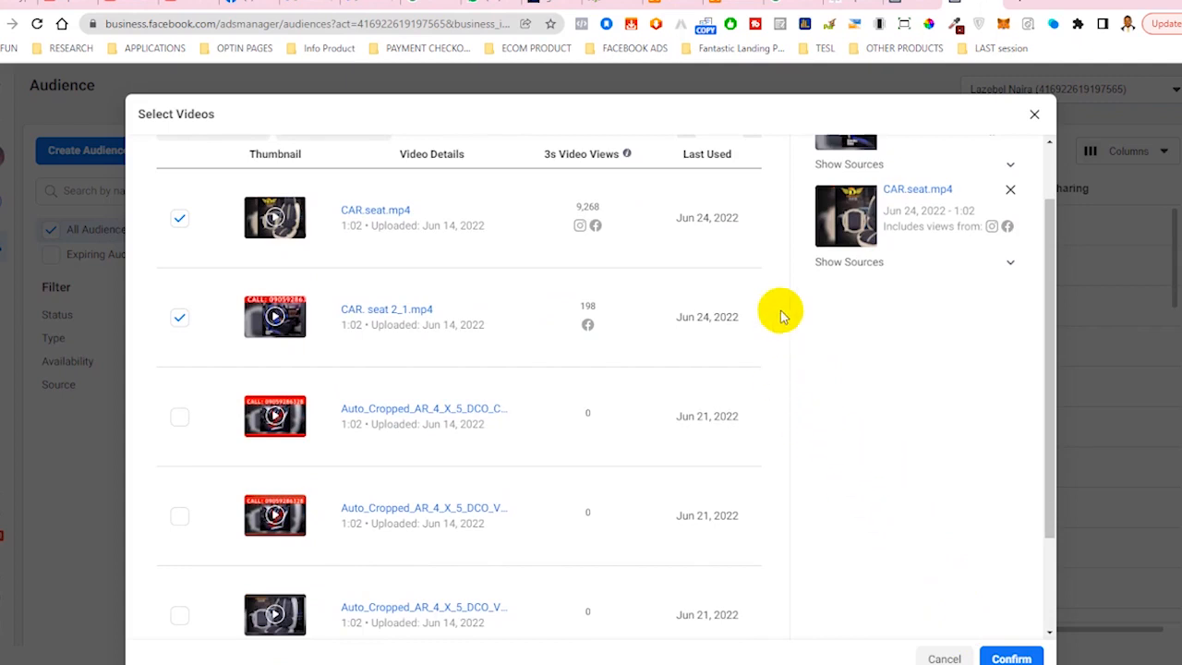
left_click_drag(1046, 263, 1037, 153)
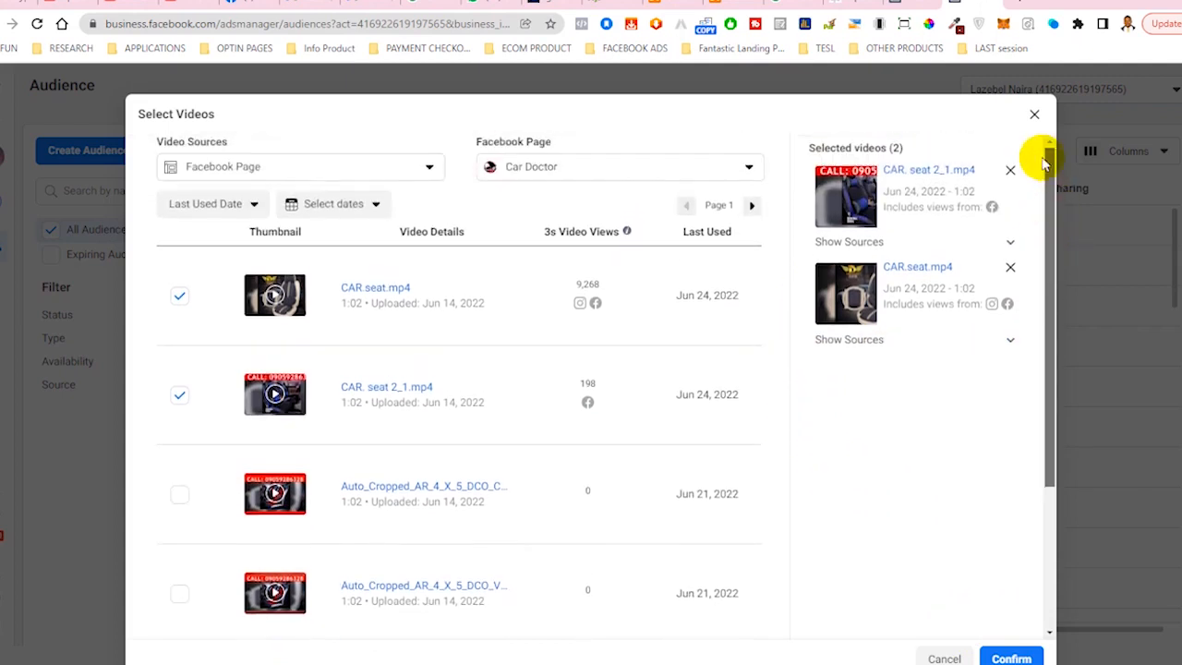
- Examine the Campaign and Video ID options as video sources and return to Facebook Page
left_click(358, 165)
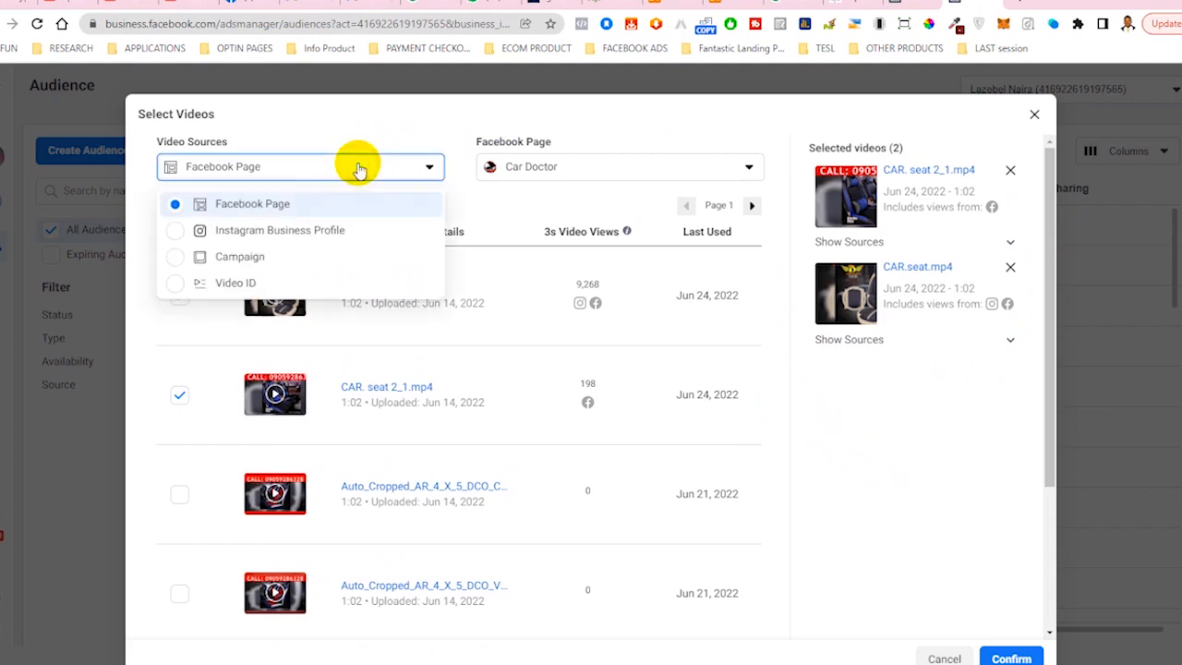
left_click(172, 259)
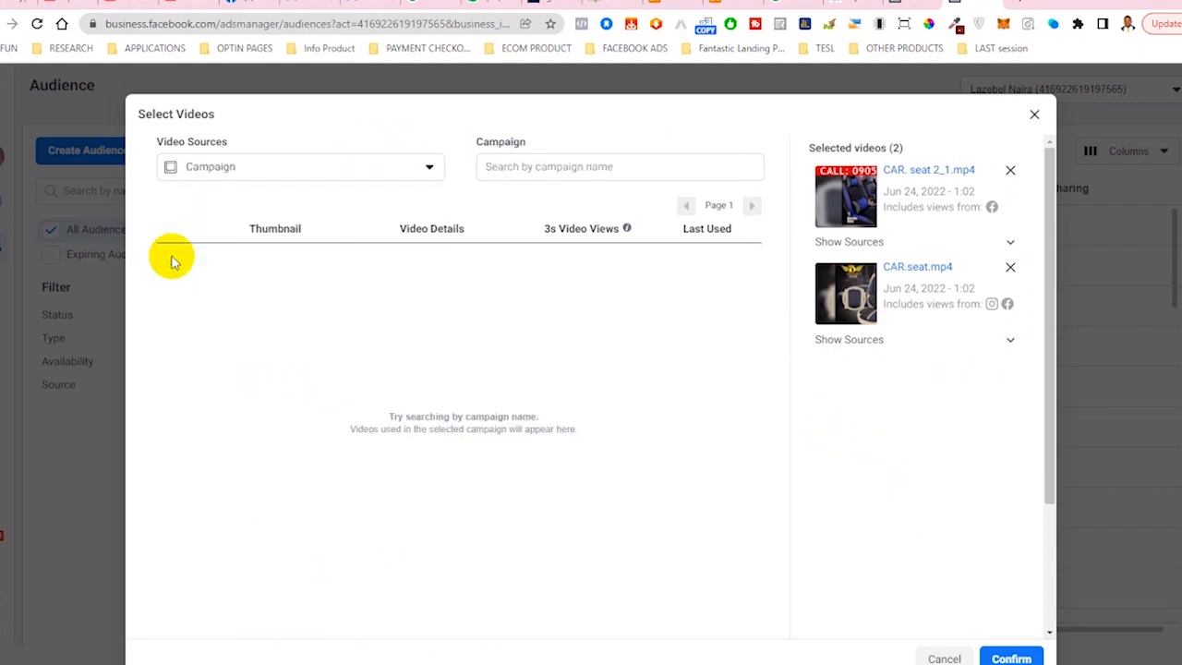
left_click(380, 167)
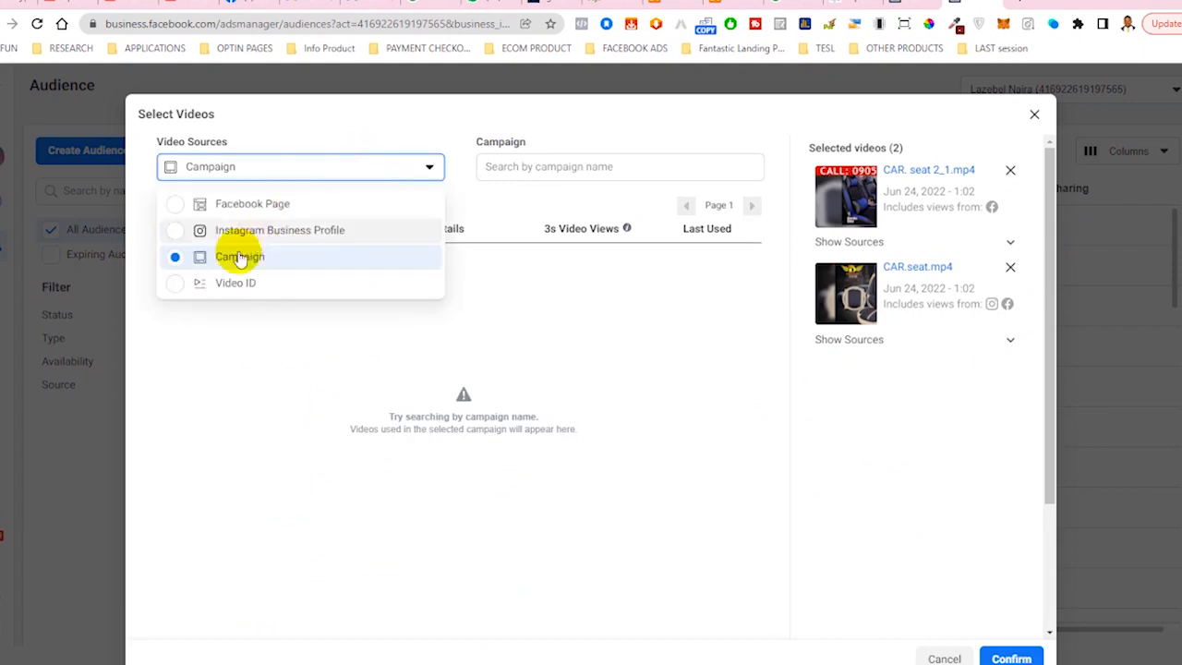
left_click(175, 286)
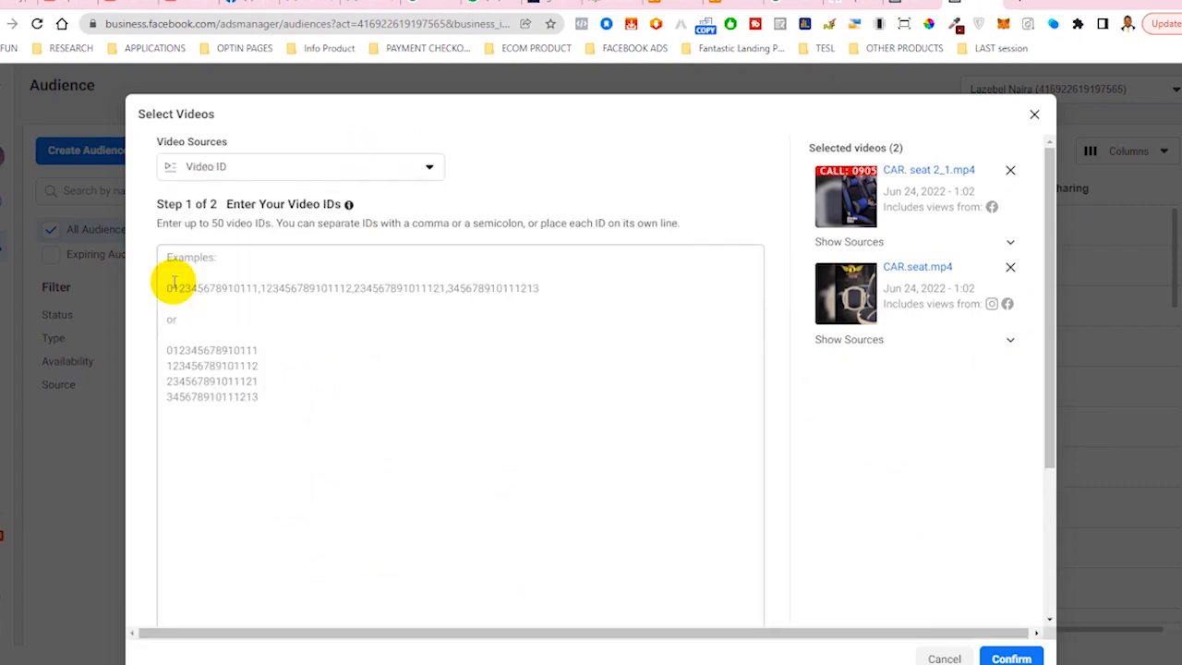
left_click(420, 167)
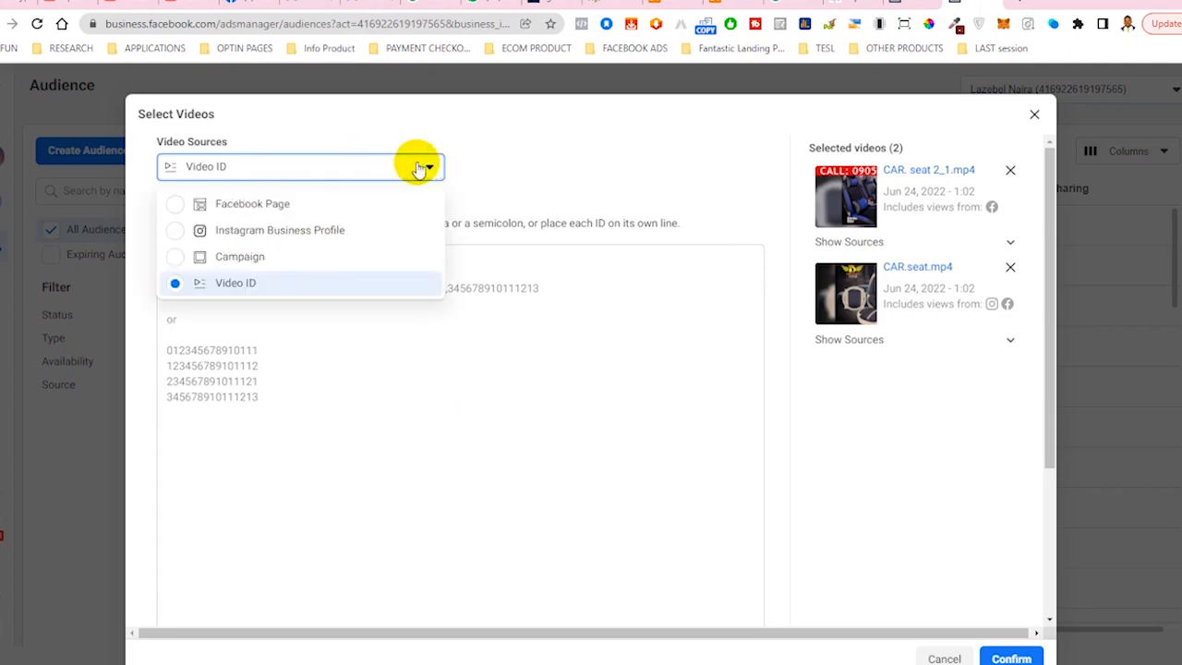
left_click(245, 204)
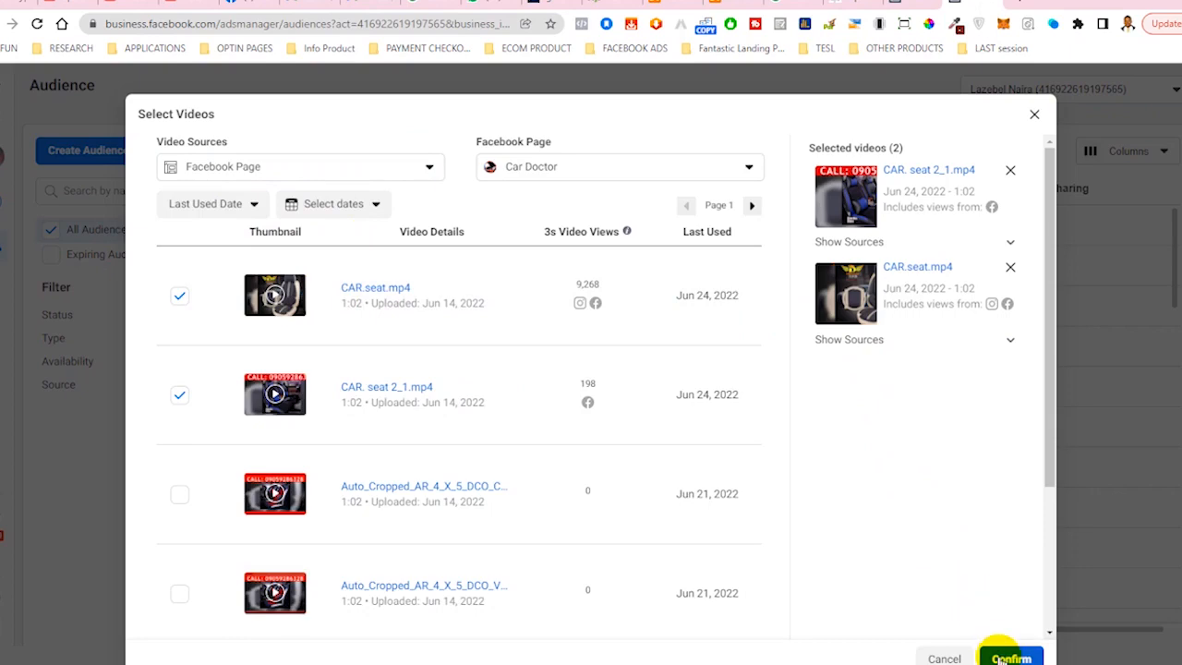
- Confirm the 3-second selection, choose CAR.seat.mp4 and CAR. seat 2_1.mp4 for the 95% viewers, and create the custom audience
left_click(1002, 658)
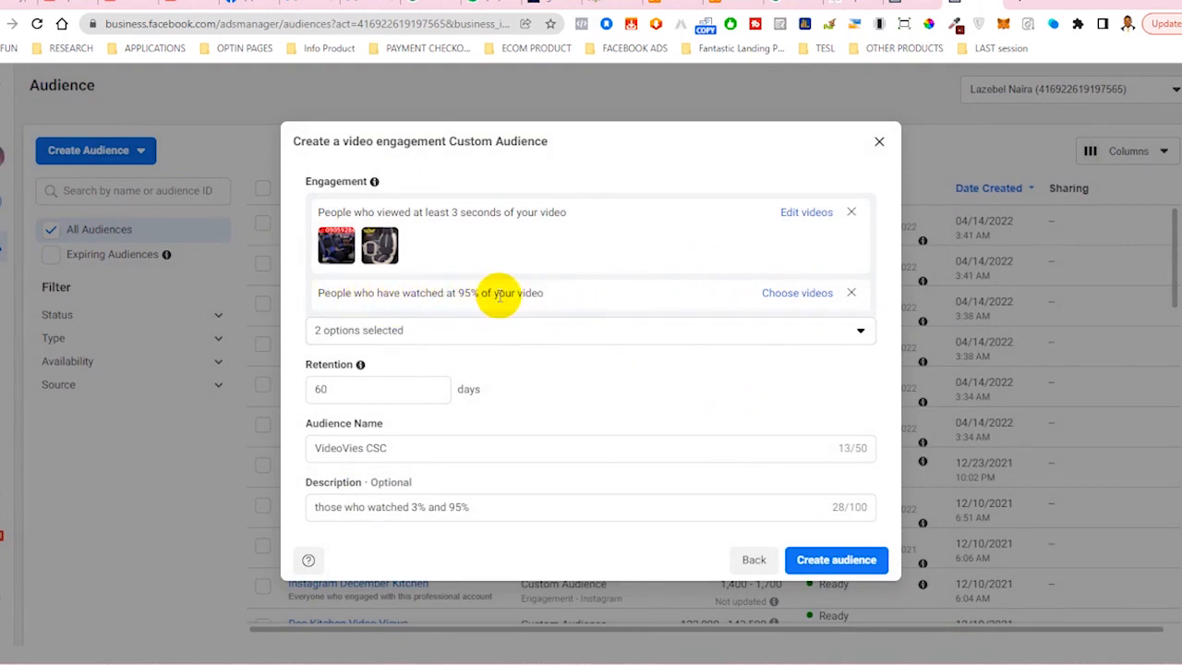
left_click(796, 294)
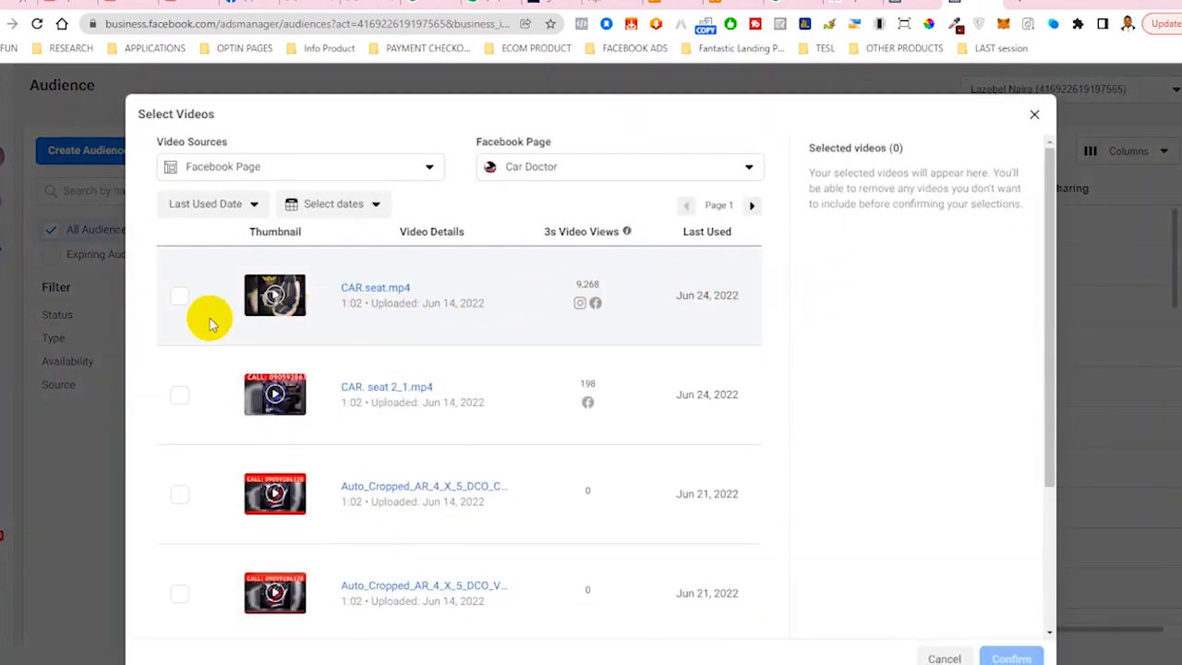
left_click(178, 298)
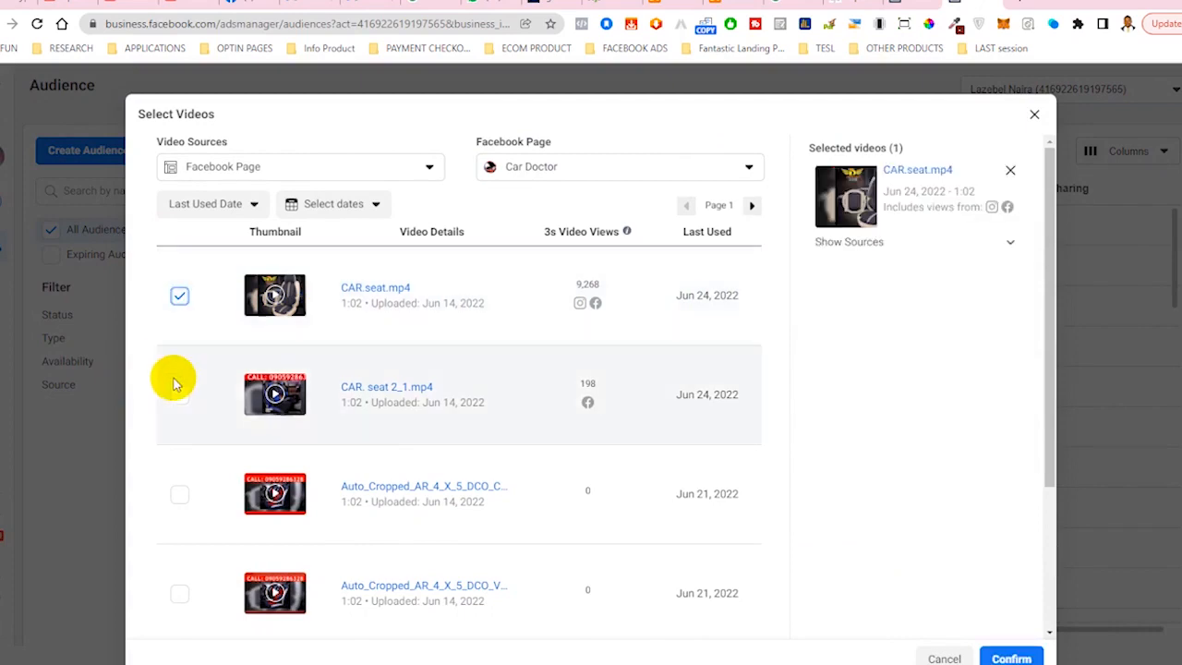
left_click(178, 396)
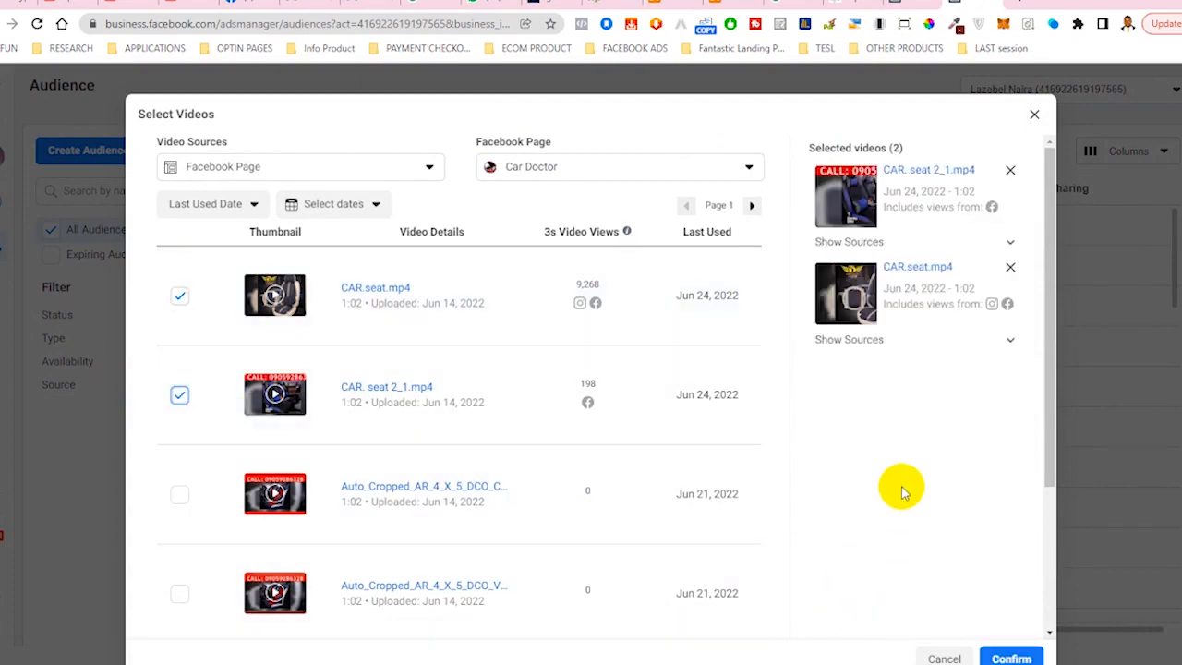
left_click(1011, 658)
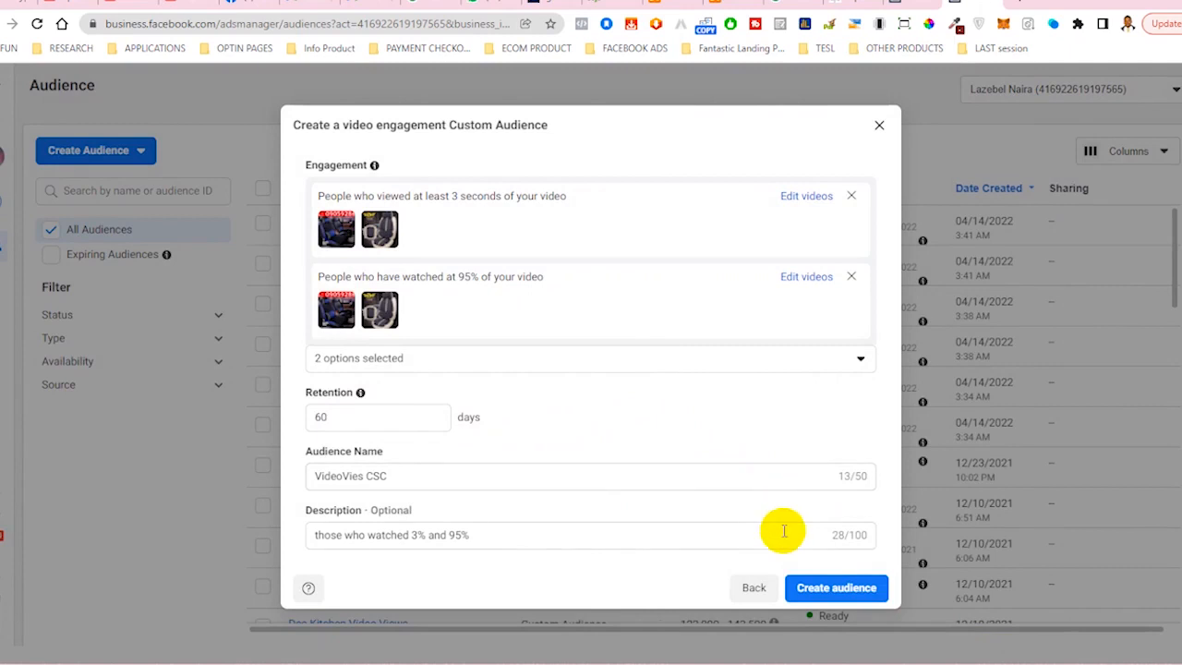
left_click(836, 591)
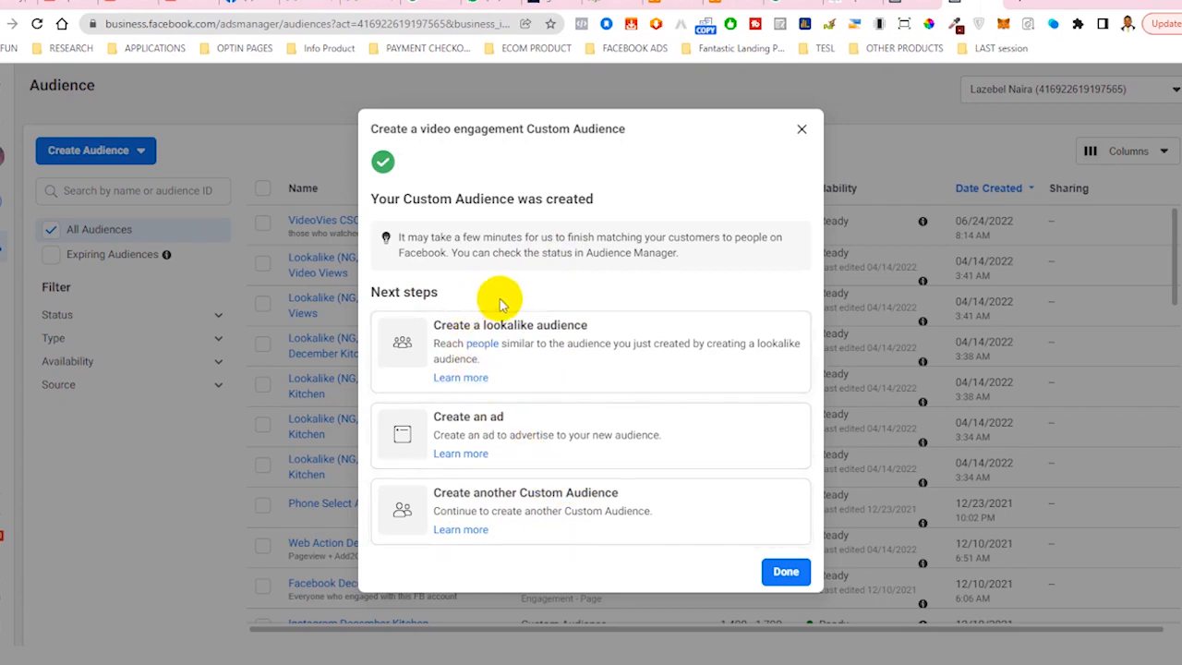
- Start a lookalike audience based on VideoVies CSC and set its location to Nigeria
left_click(562, 335)
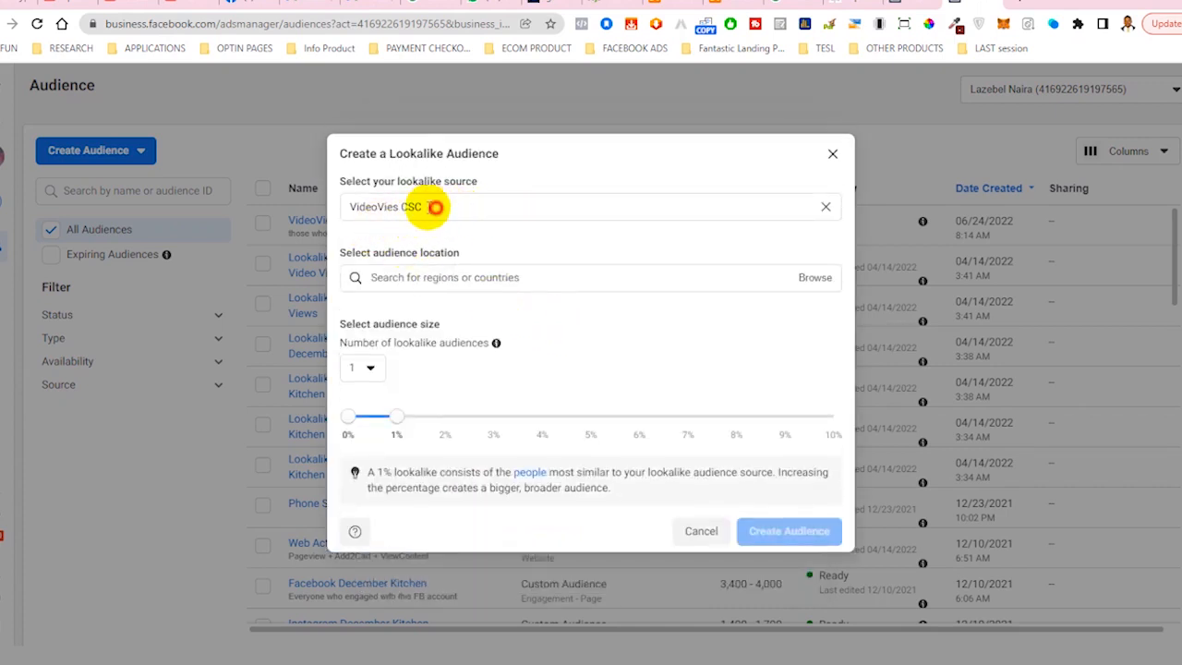
left_click_drag(435, 207, 344, 207)
left_click(344, 229)
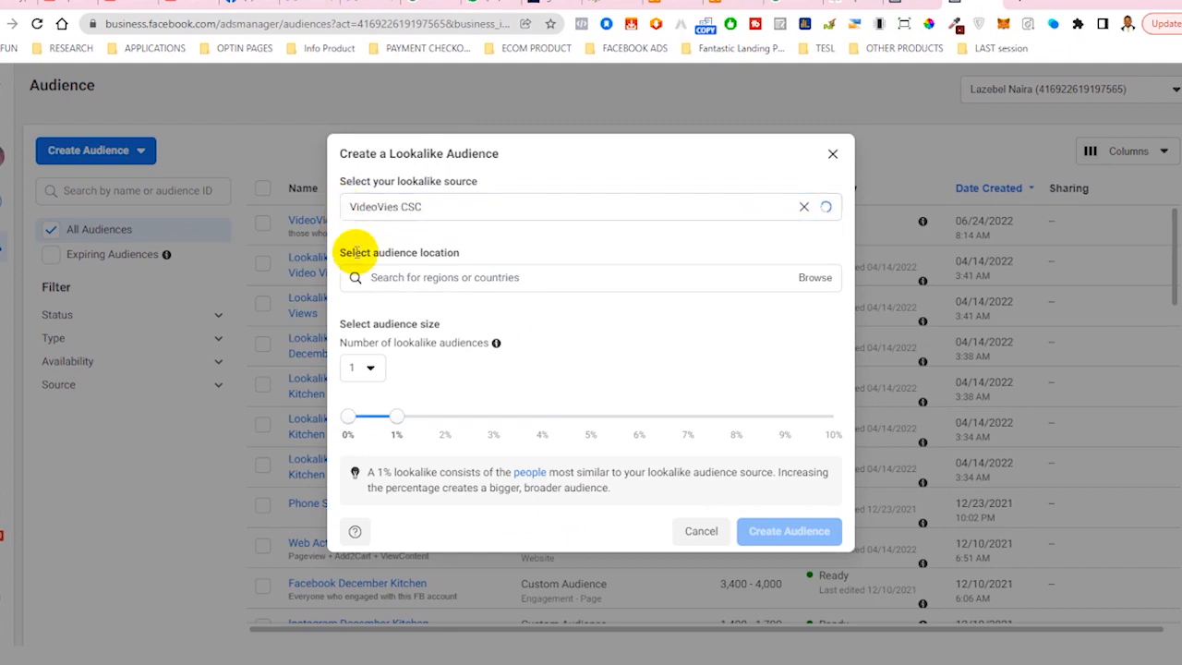
left_click(816, 279)
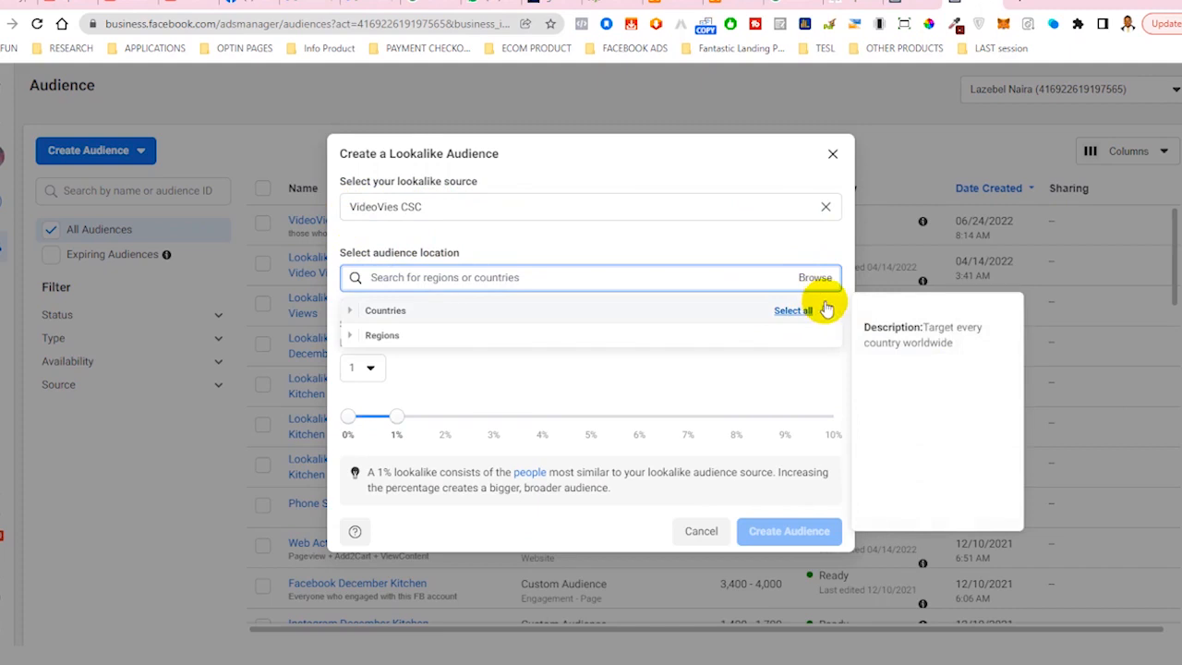
left_click(610, 277)
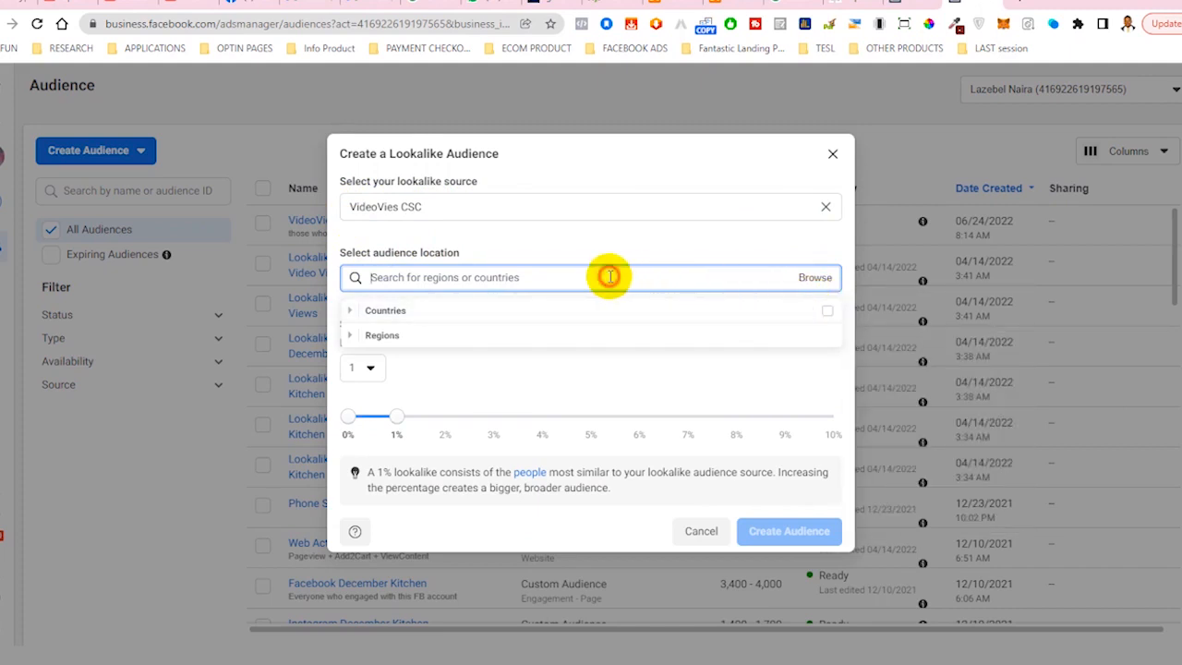
type("nigeria")
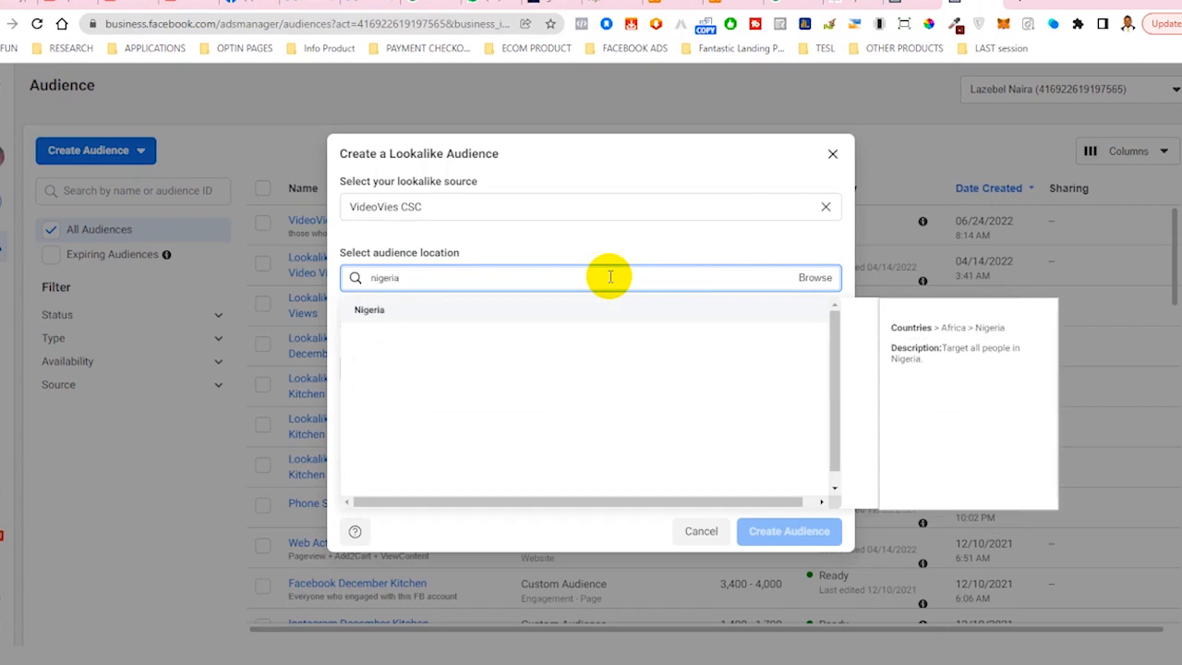
left_click(444, 310)
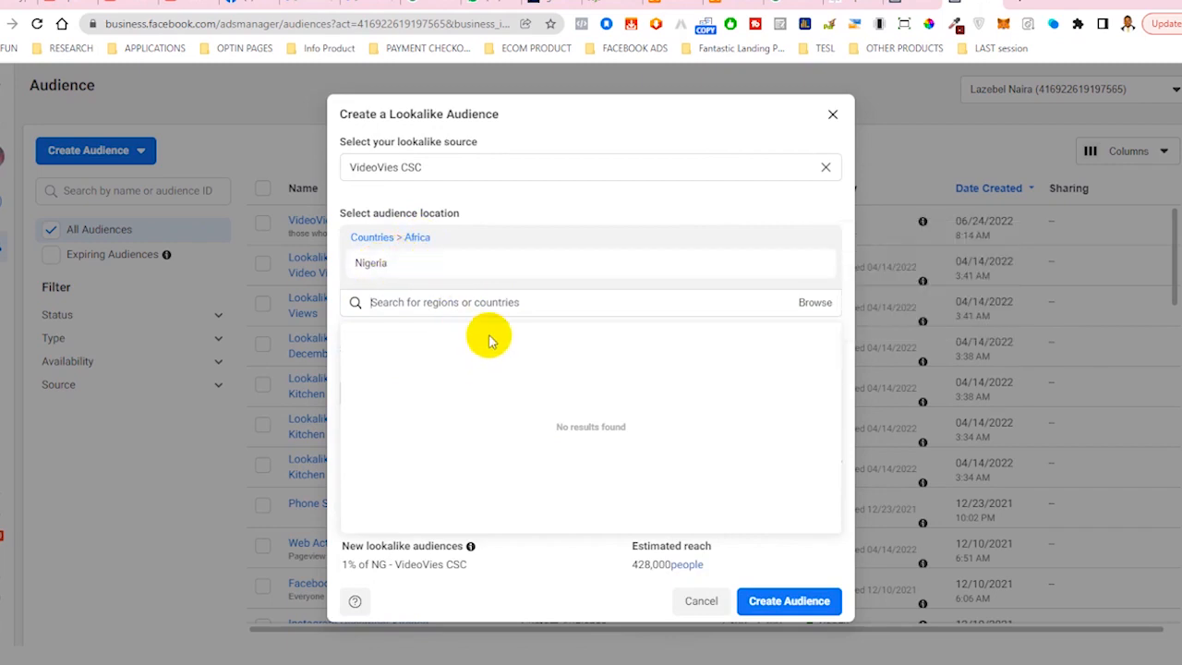
left_click(842, 316)
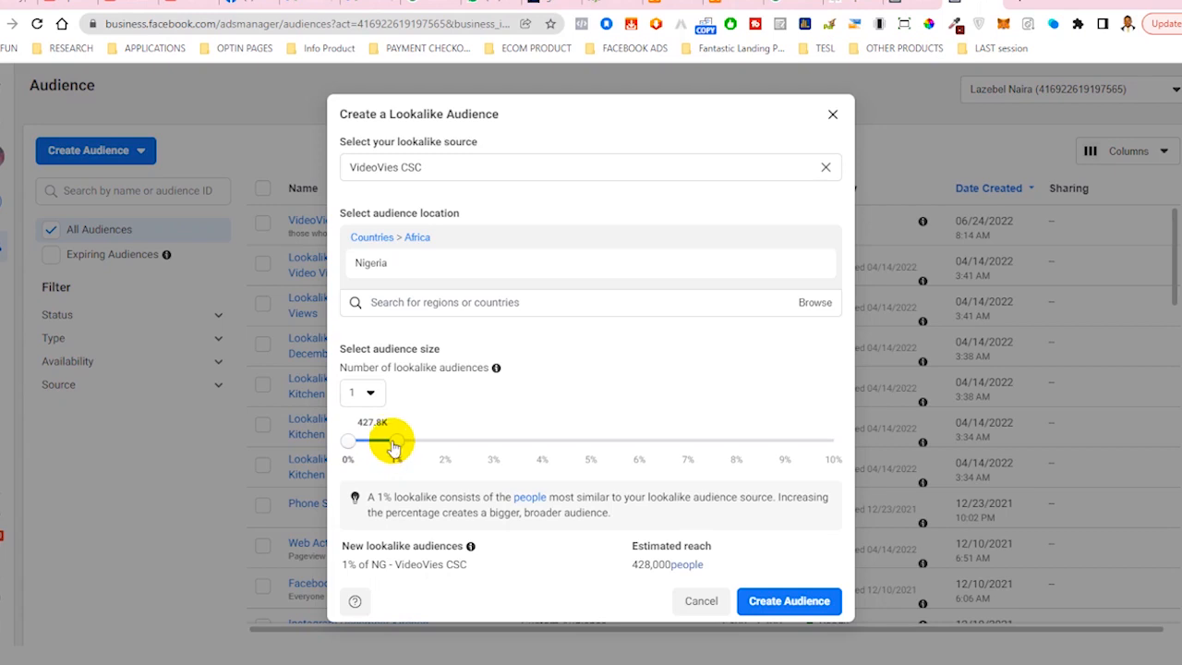
- Try a lookalike audience size of 8% and reduce it to 2%
left_click_drag(395, 447, 380, 421)
left_click_drag(442, 447, 737, 450)
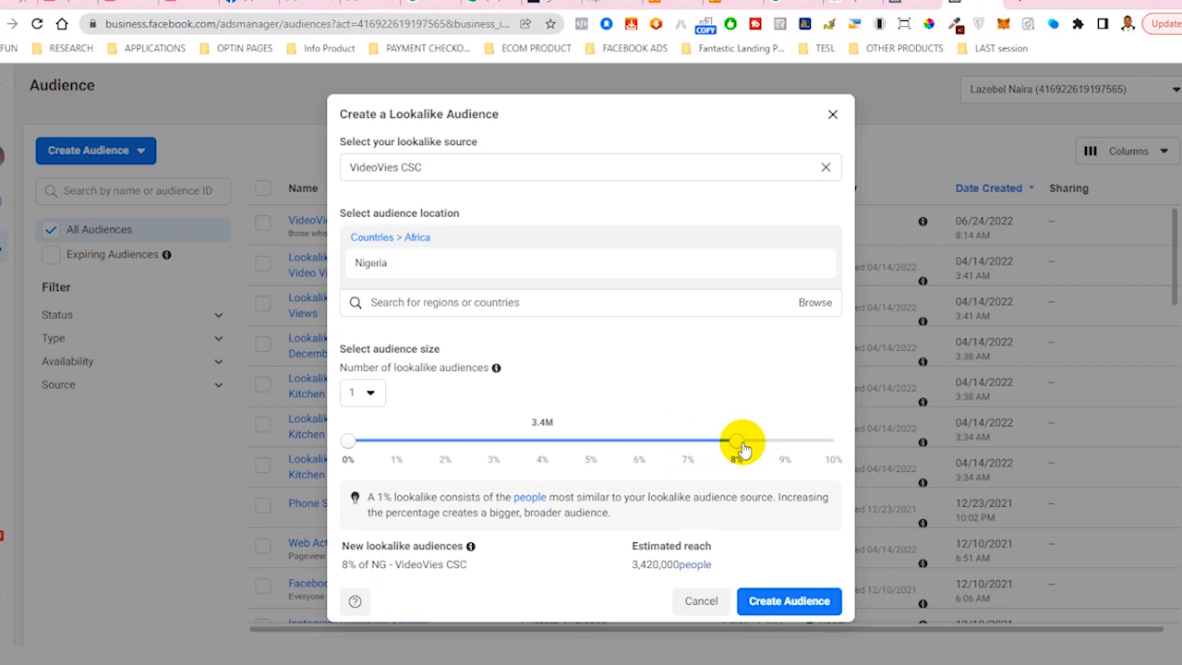
left_click_drag(742, 446, 446, 441)
- Set the number of lookalike audiences to 2, with ranges of 0% to 1% and 1% to 3%
left_click(370, 395)
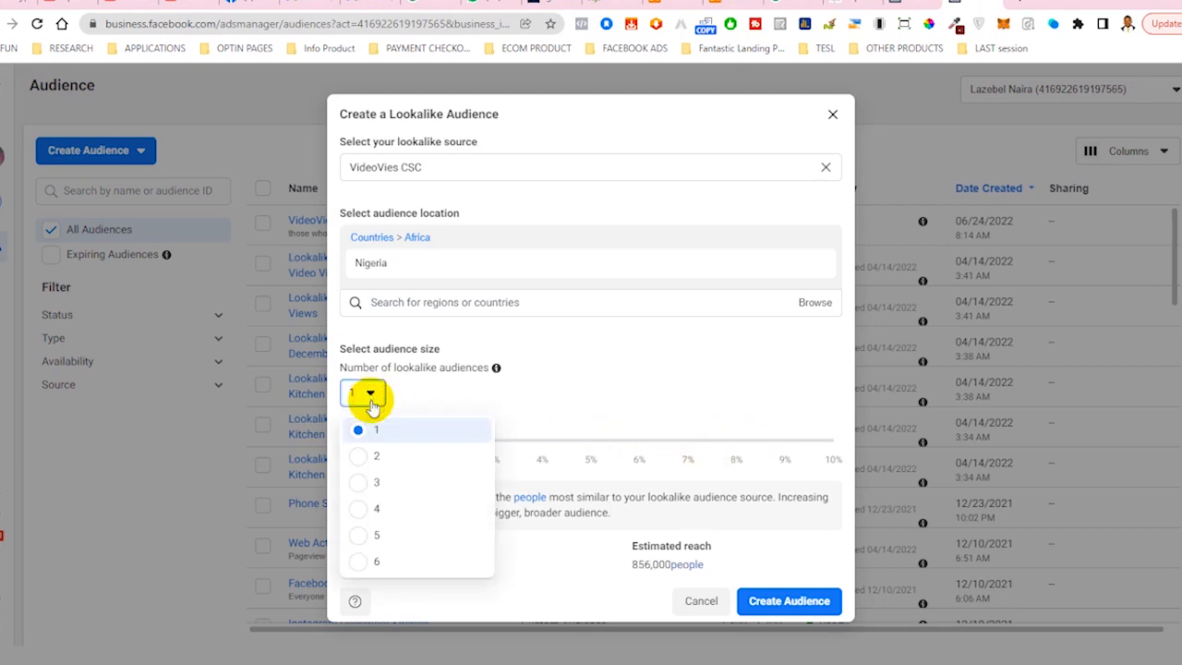
left_click(362, 457)
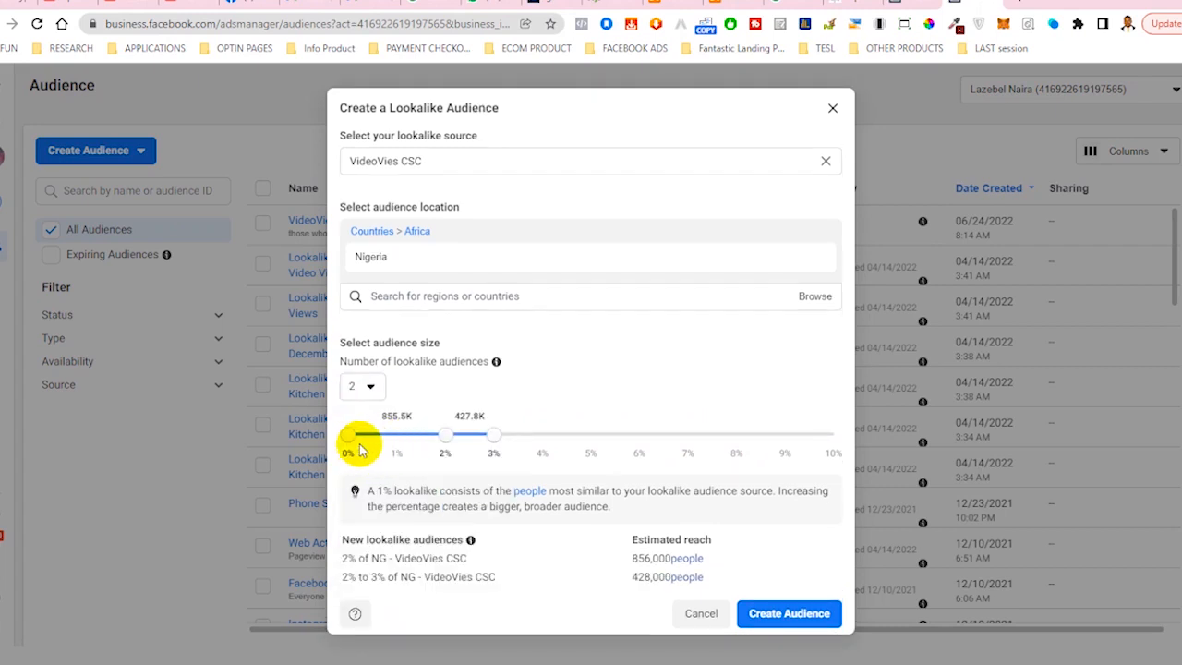
left_click_drag(449, 435, 411, 436)
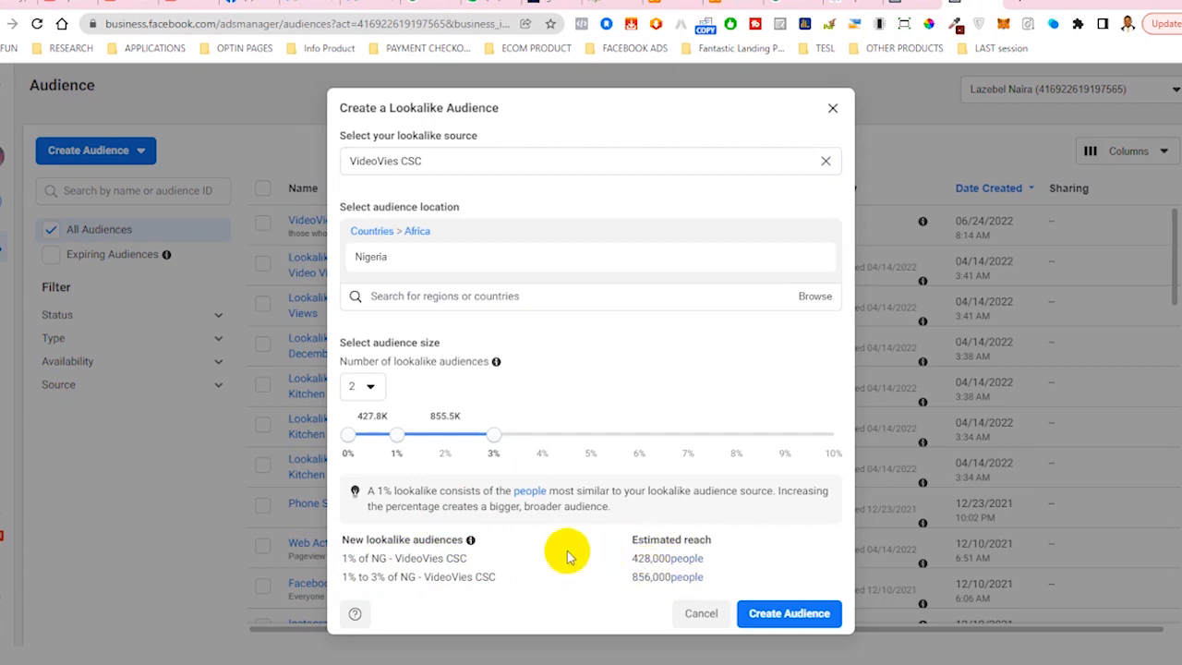
- Try a 1% to 2% second range and a 2% to 3% split, and restore the 1% and 1% to 3% ranges
left_click(367, 387)
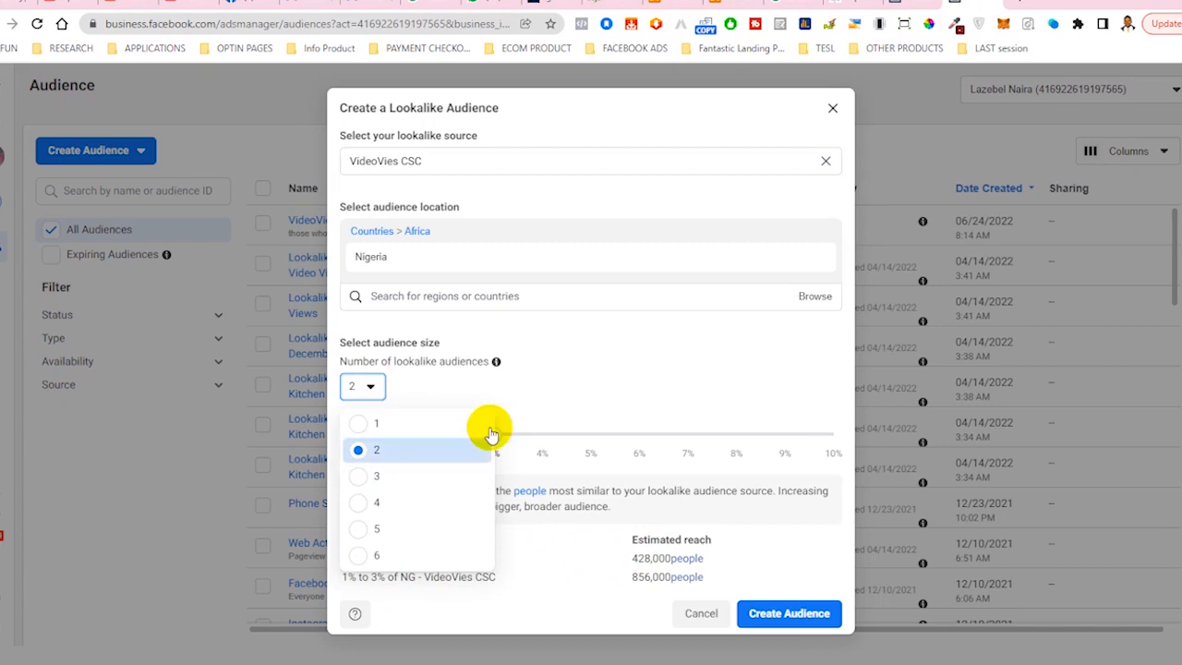
left_click(588, 390)
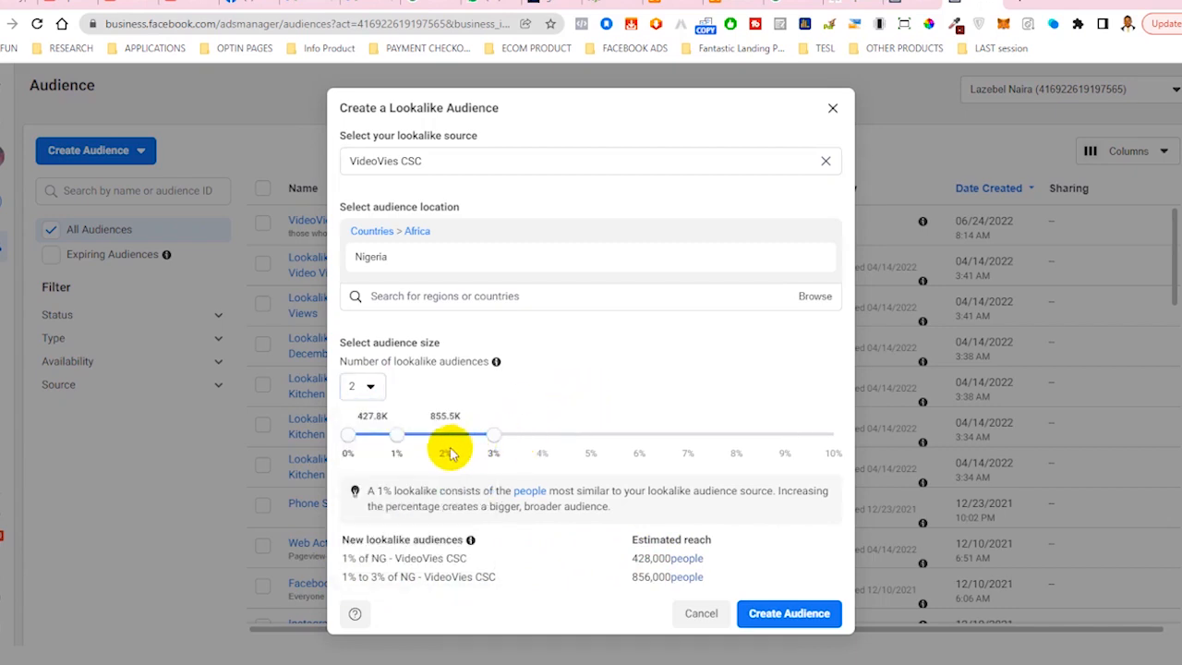
left_click_drag(493, 441, 453, 440)
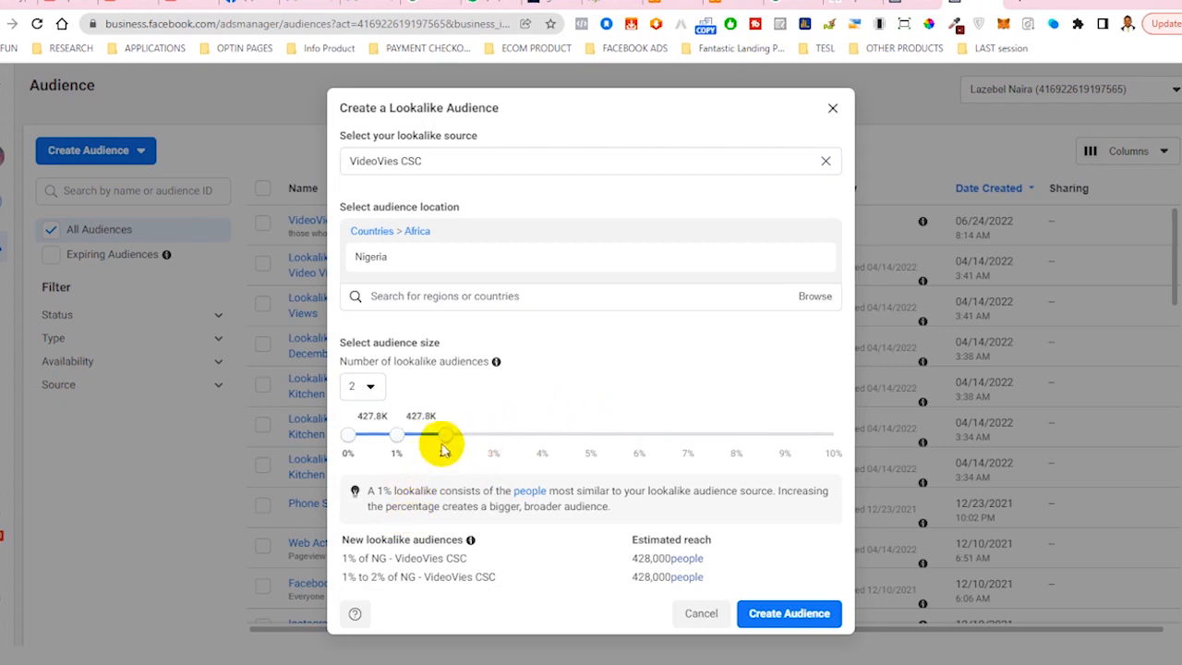
left_click_drag(446, 434, 488, 435)
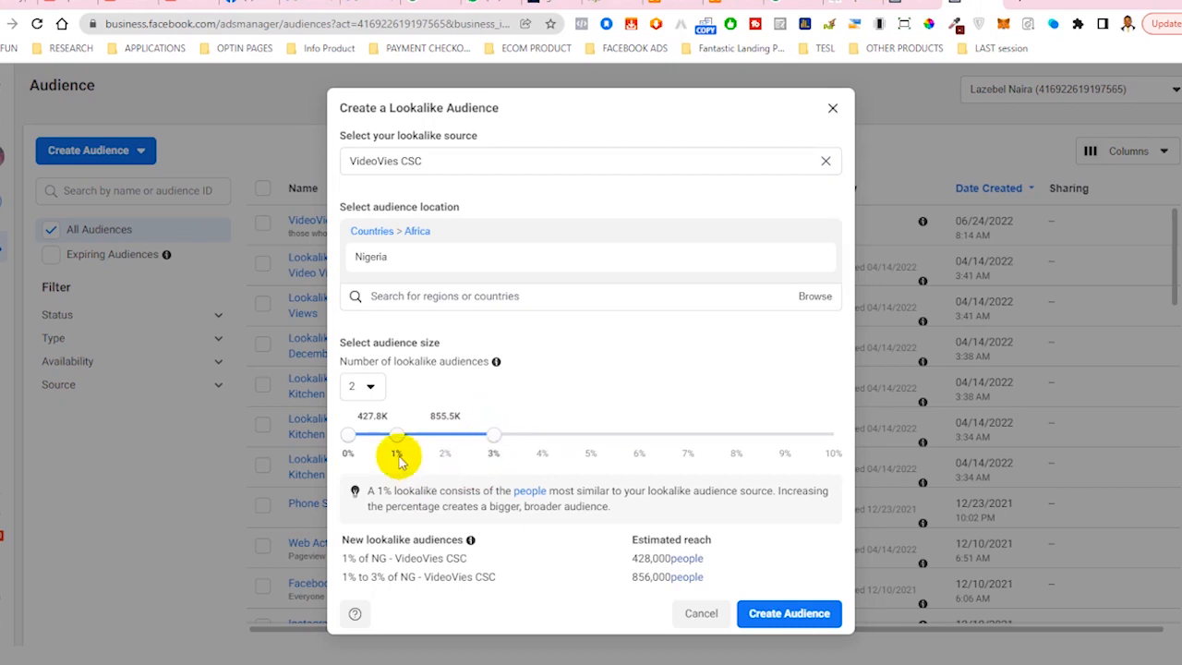
left_click_drag(396, 437, 445, 436)
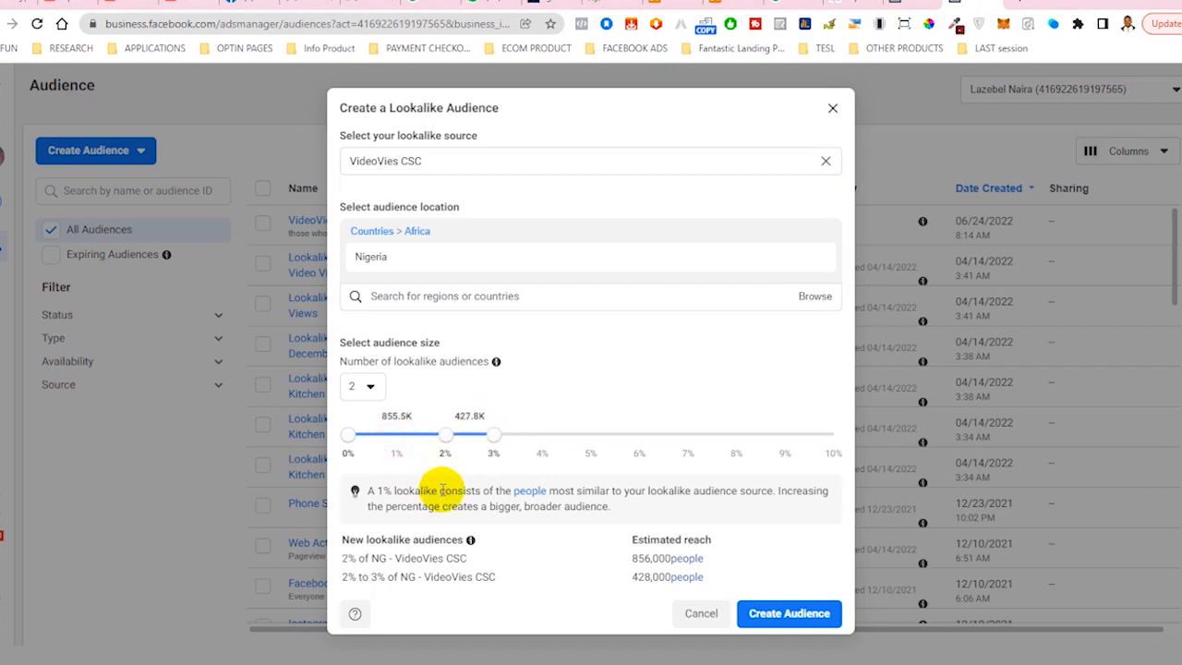
mouse_move(447, 438)
left_mouse_down()
mouse_move(386, 441)
mouse_move(432, 435)
mouse_move(440, 453)
left_mouse_up()
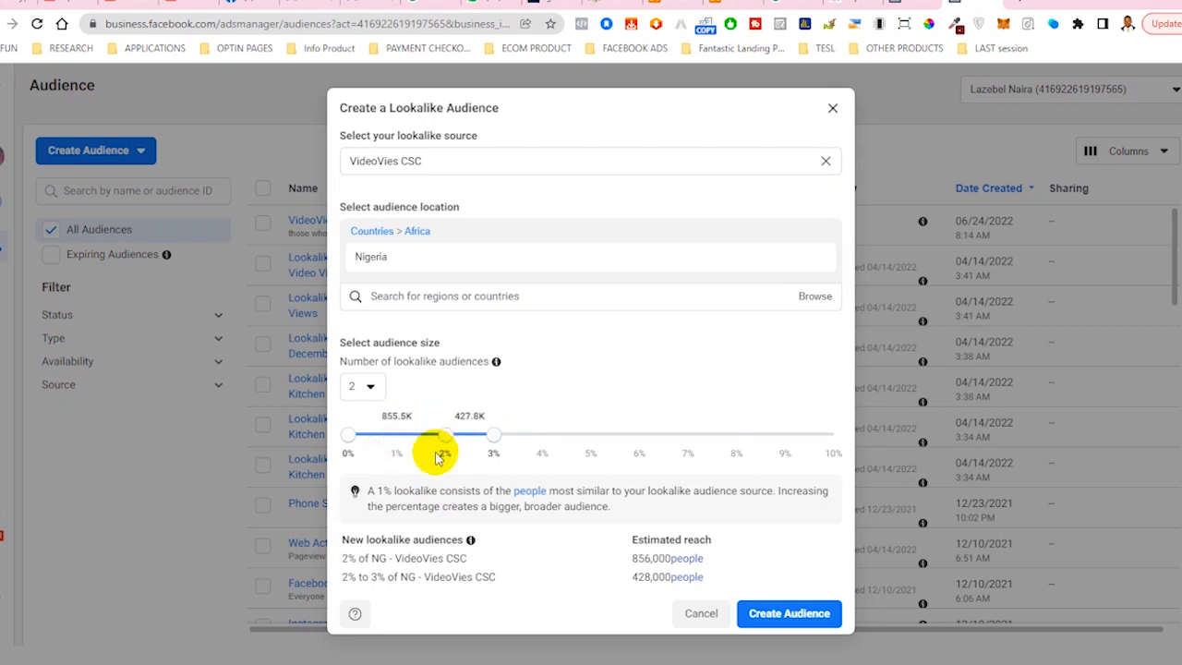
left_click_drag(443, 449, 417, 439)
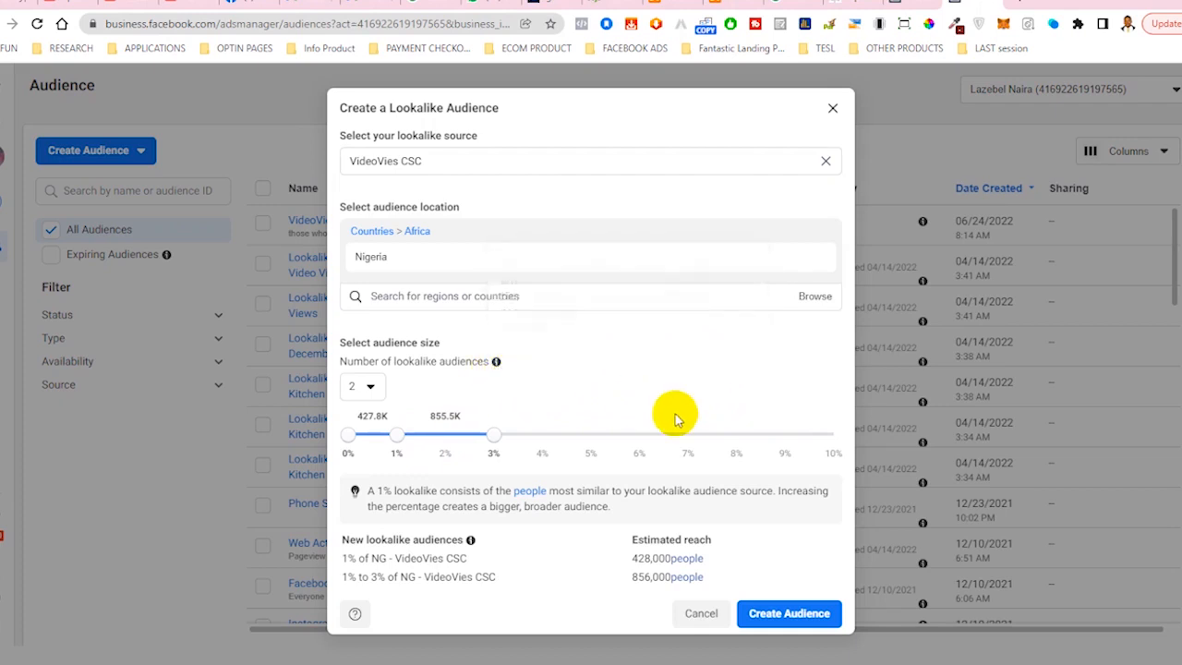
- Create the two Nigeria lookalike audiences from VideoVies CSC
left_click(789, 616)
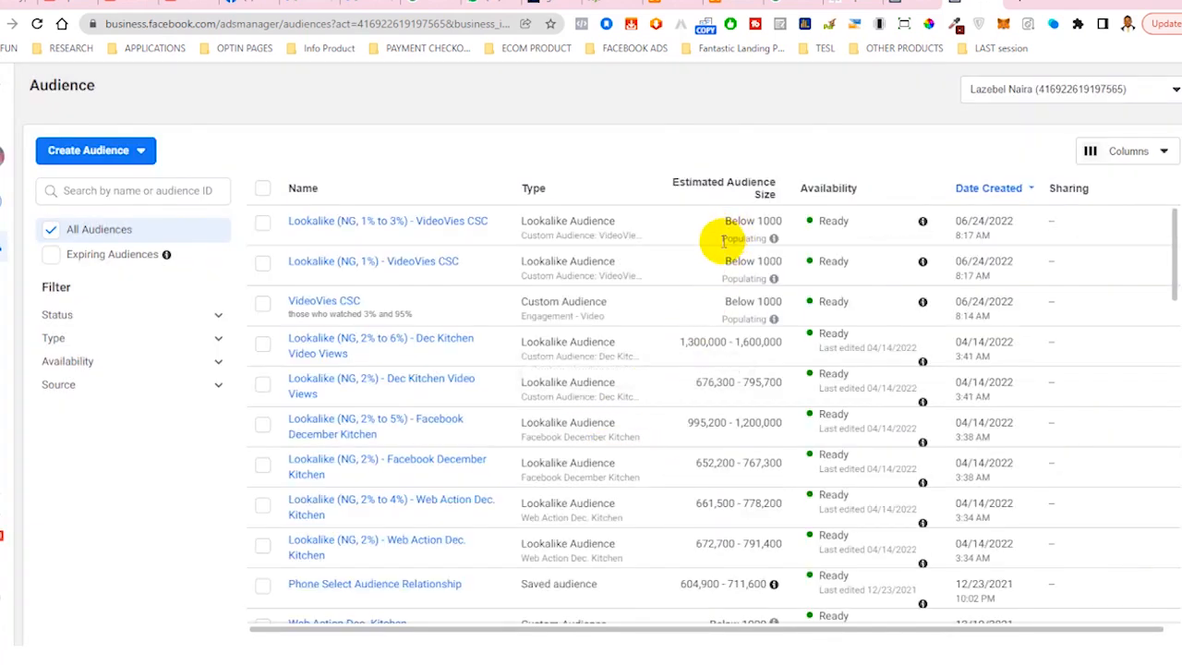
- Examine the estimated size status of the new VideoVies CSC audiences and compare it with the Web Action Dec. Kitchen audience
left_click_drag(725, 240, 761, 240)
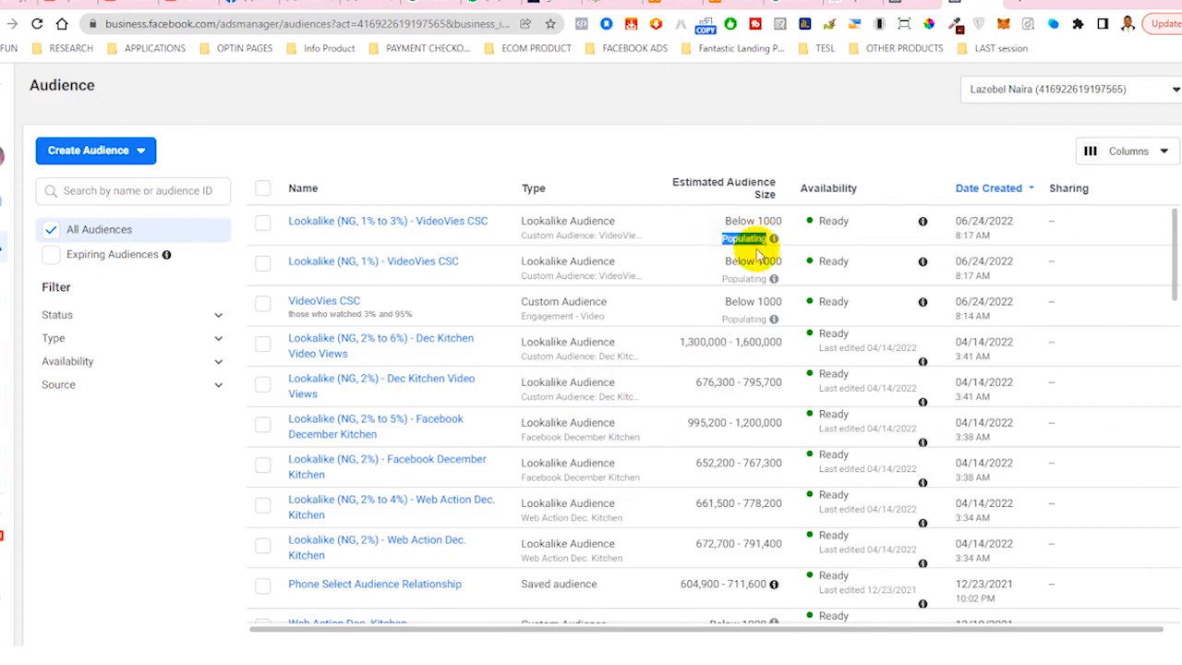
left_click_drag(723, 280, 764, 277)
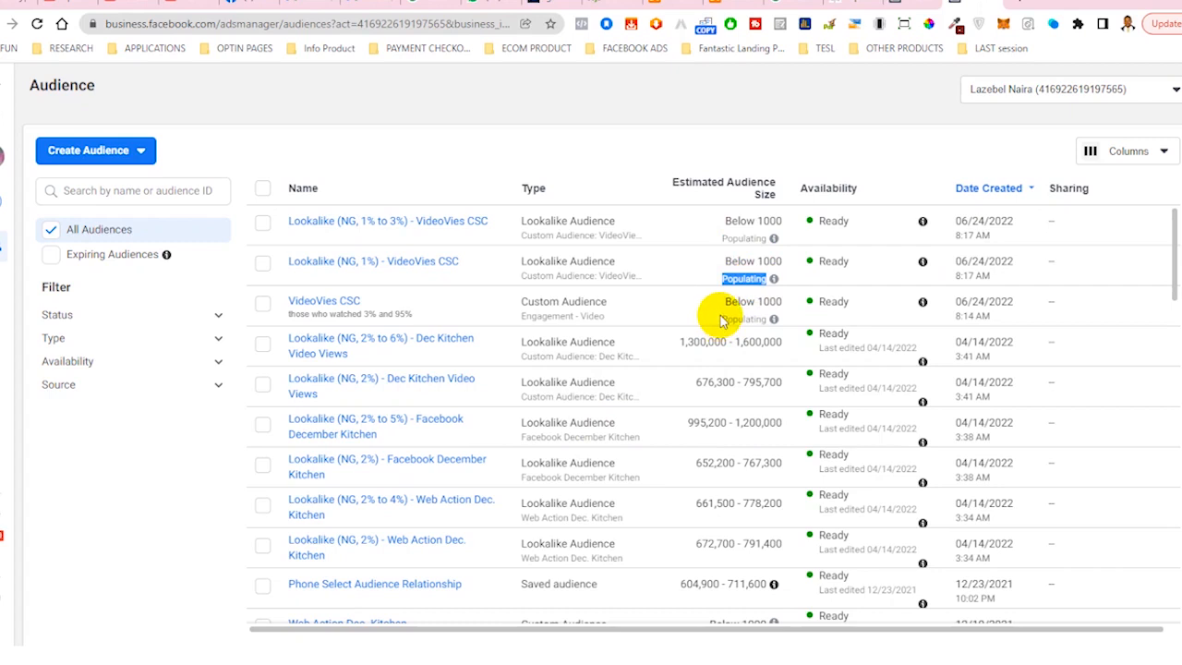
left_click_drag(723, 320, 765, 317)
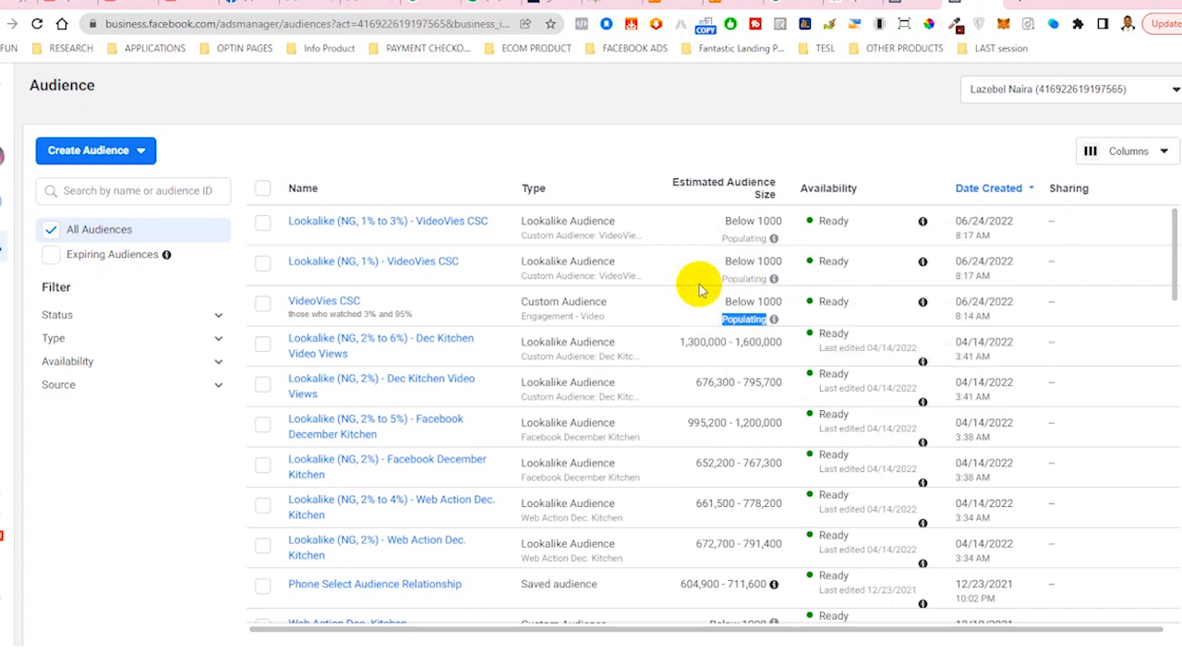
mouse_move(775, 240)
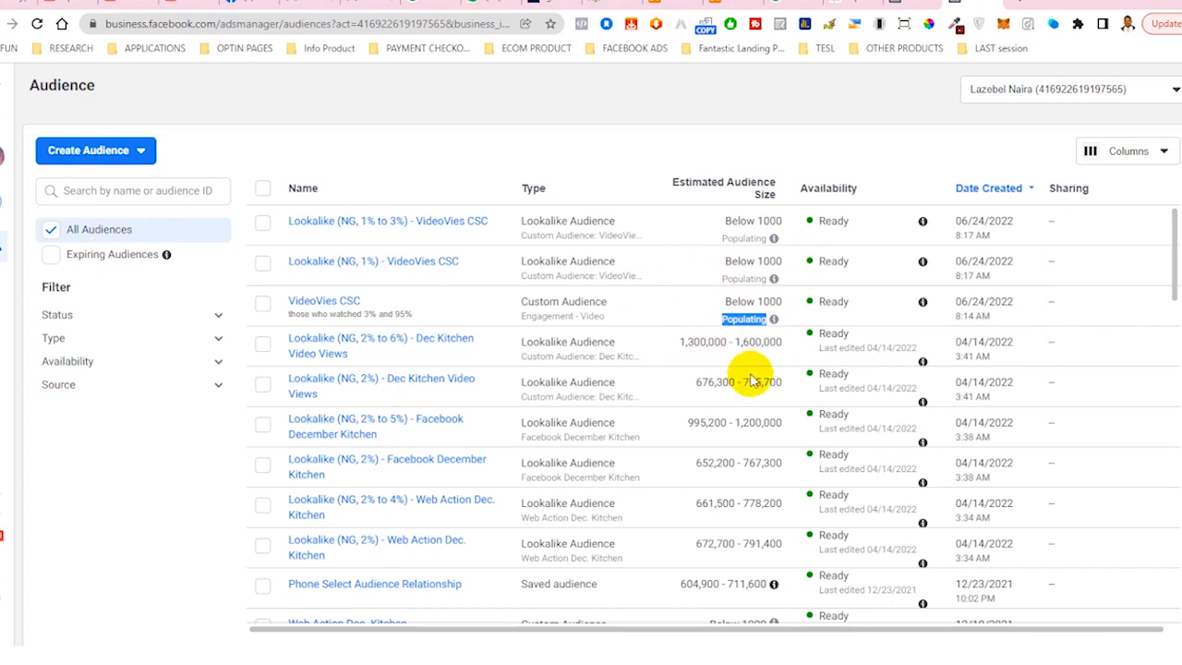
scroll(748, 379, "down", 2)
scroll(746, 379, "down", 1)
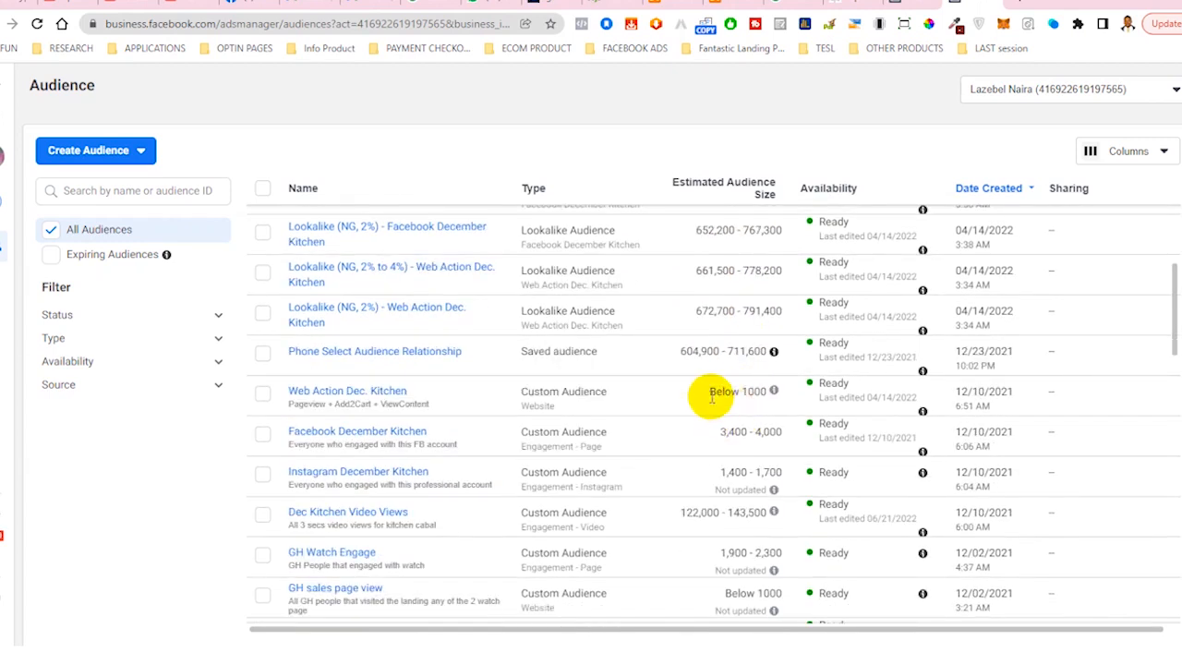
mouse_move(780, 395)
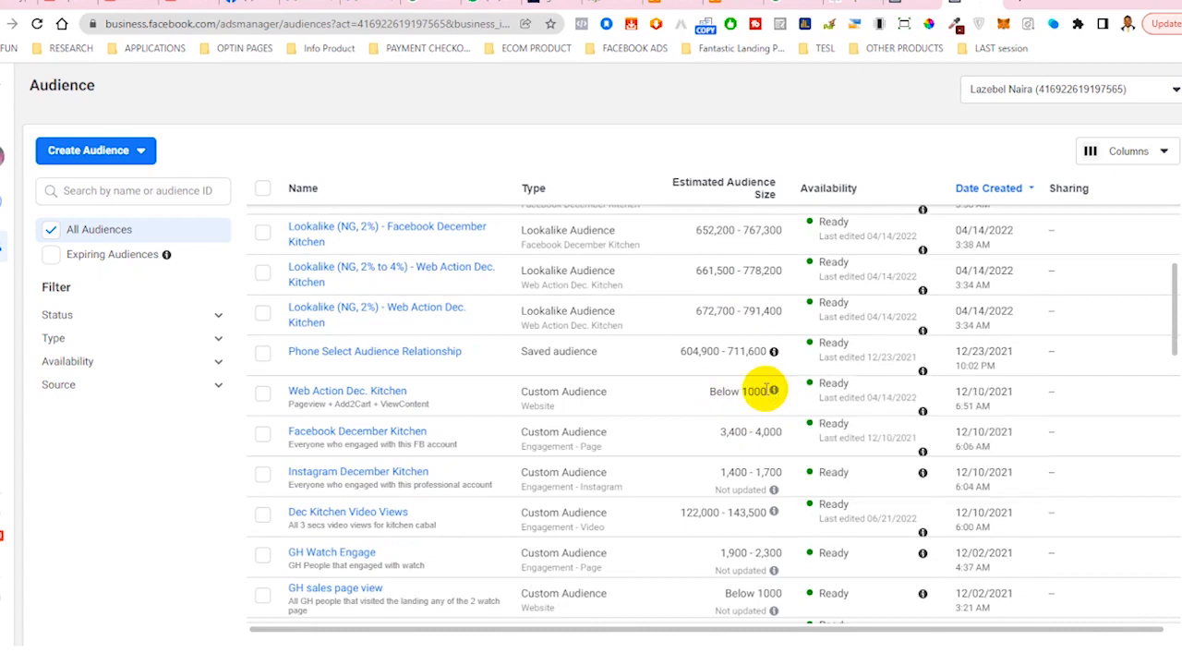
left_click_drag(765, 389, 746, 388)
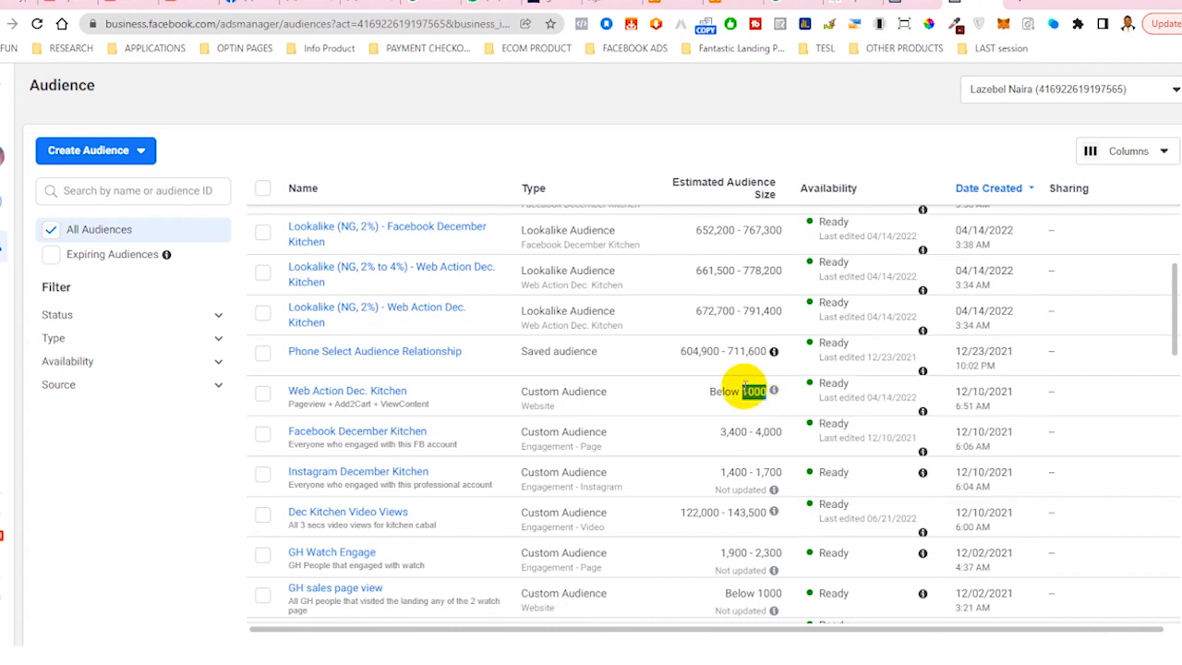
scroll(766, 390, "up", 3)
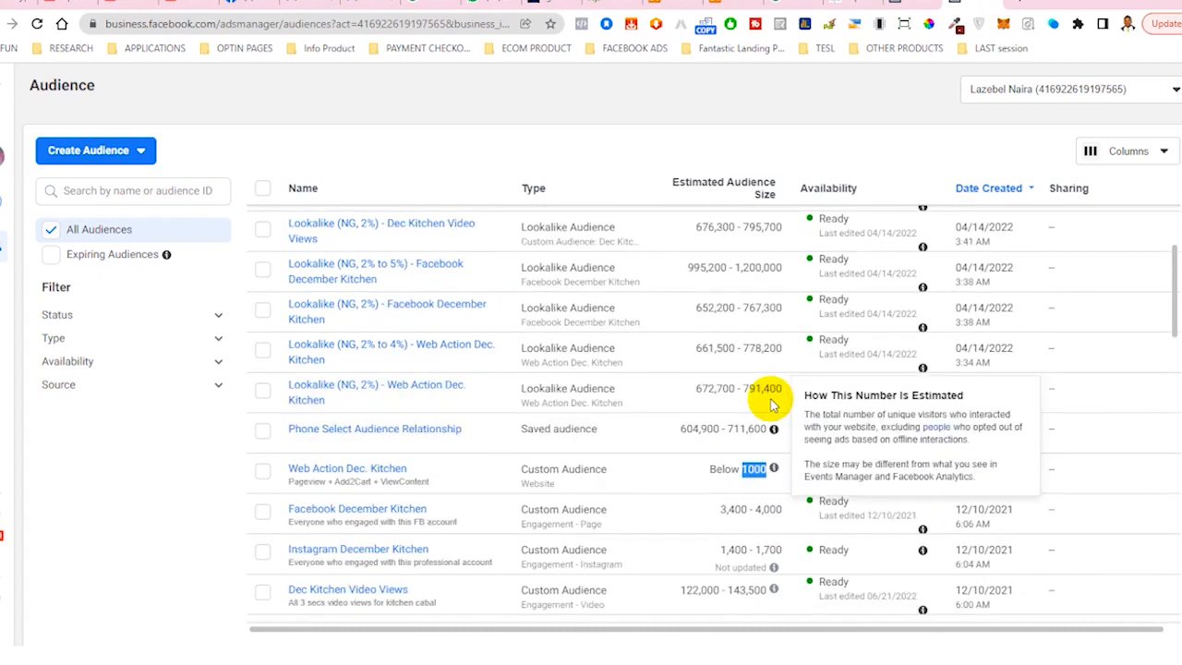